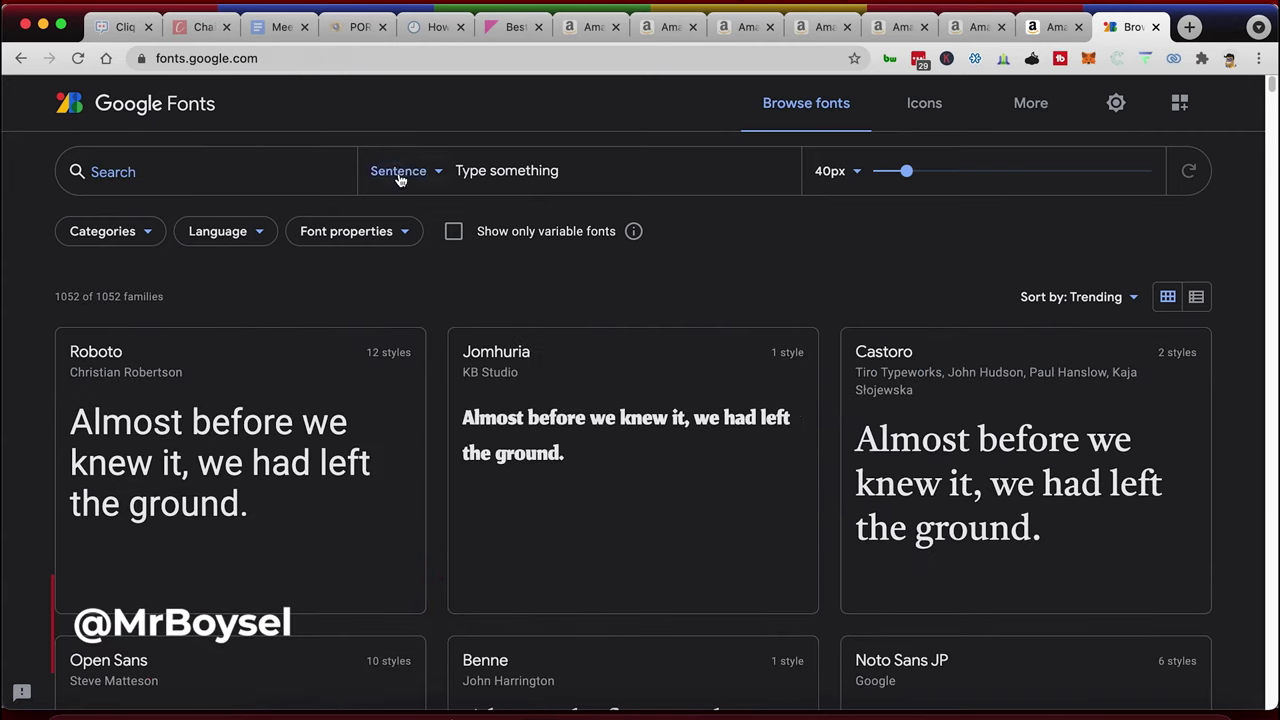
# Preview 'Mompreneur' in Google Fonts and scroll down to Dancing Script
pyautogui.write('Mom')
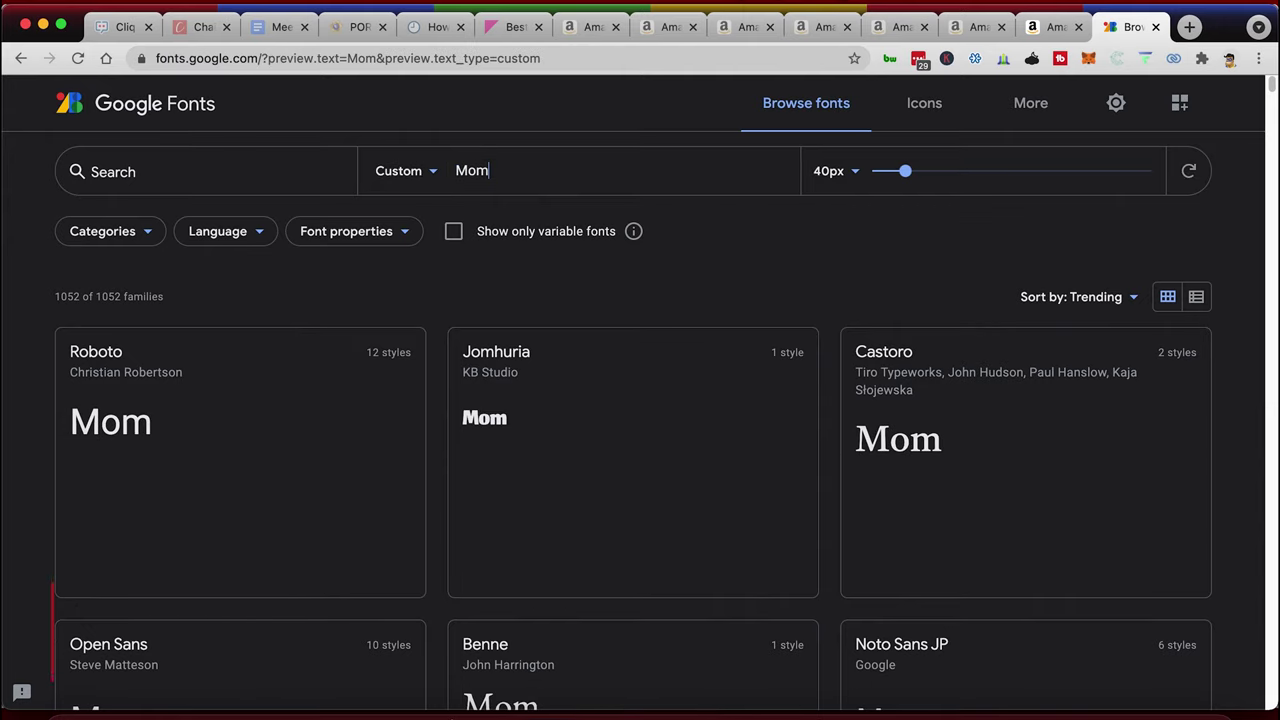
pyautogui.write('preneur')
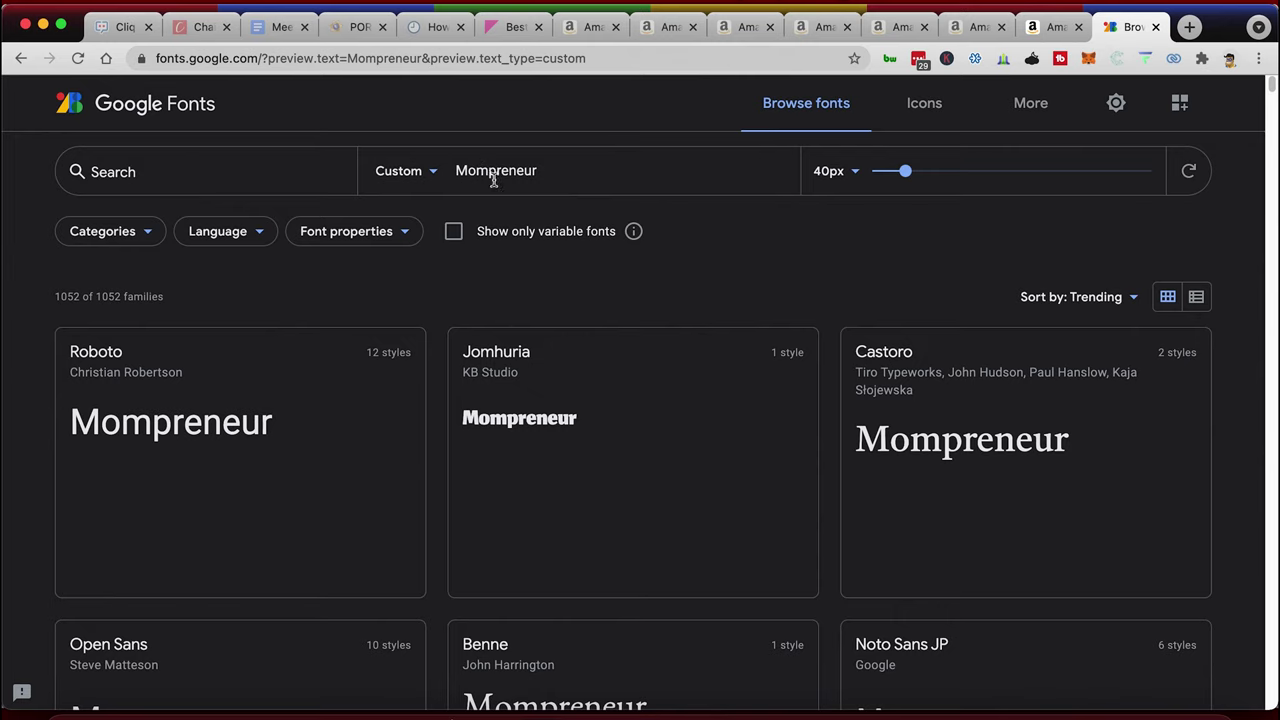
pyautogui.scroll(-1, 500, 304)
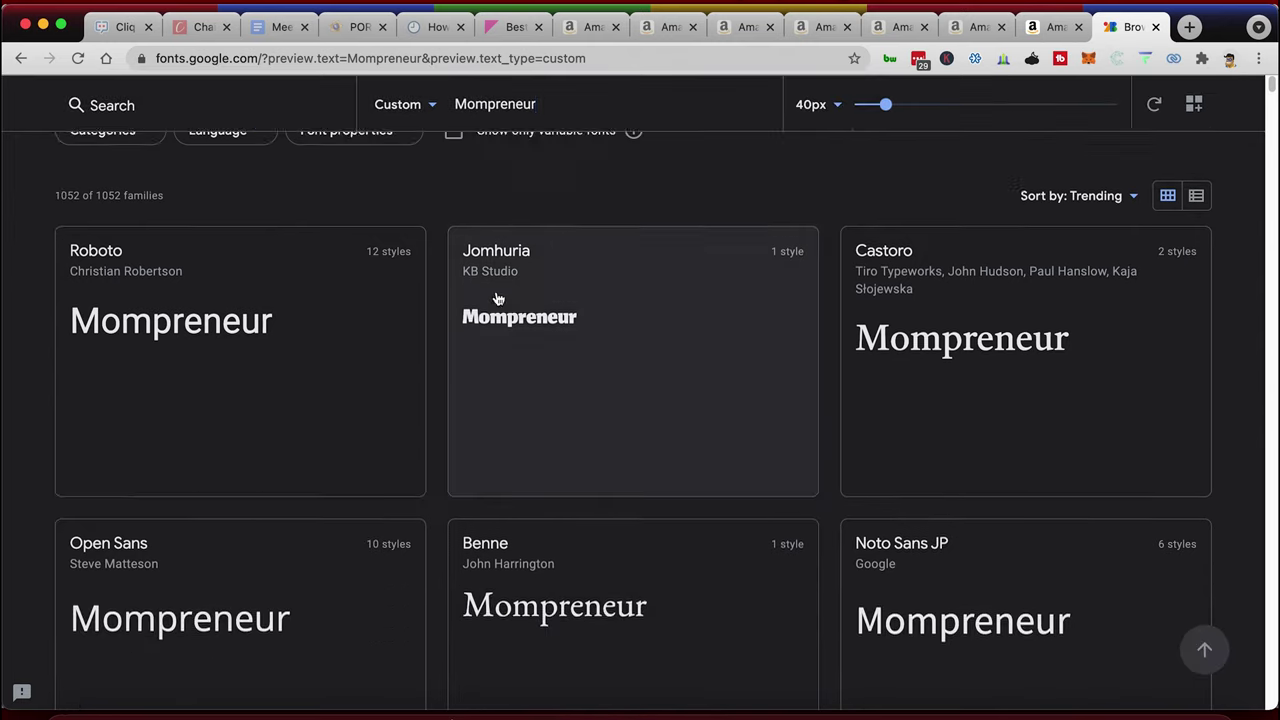
pyautogui.scroll(-3, 500, 300)
pyautogui.scroll(-2, 498, 299)
pyautogui.scroll(-1, 520, 330)
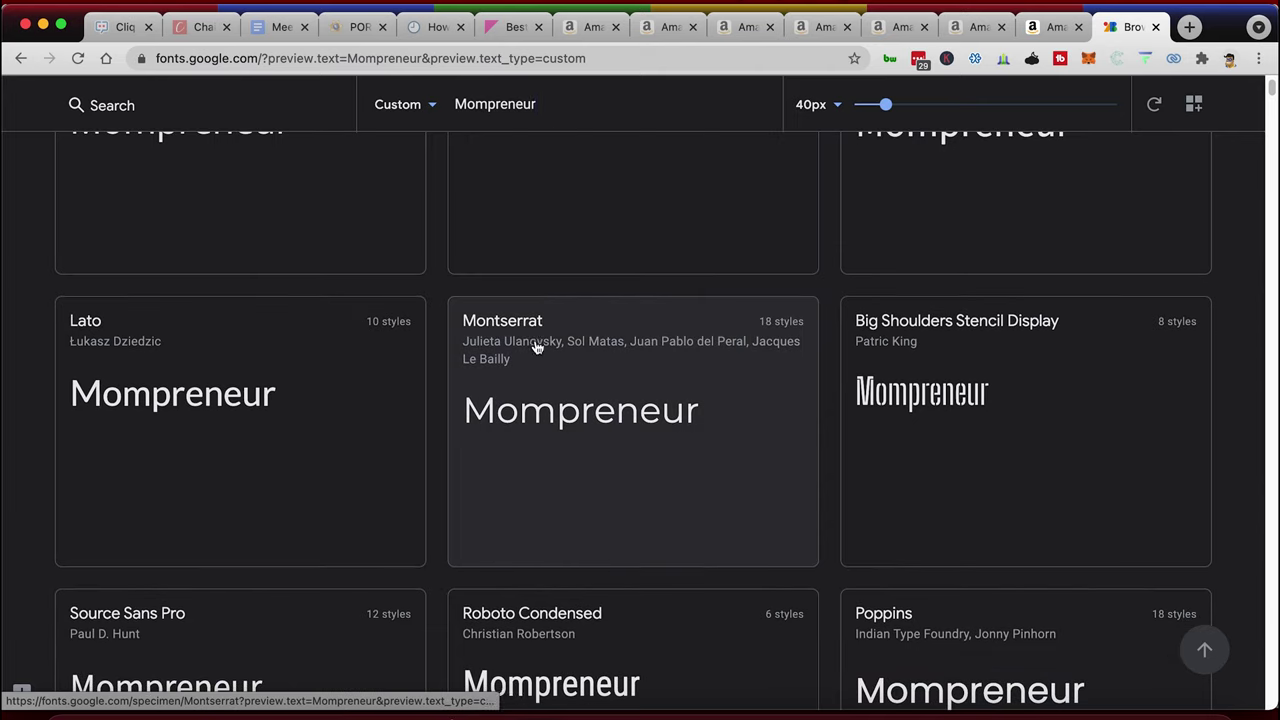
pyautogui.scroll(-3, 578, 392)
pyautogui.scroll(-8, 786, 406)
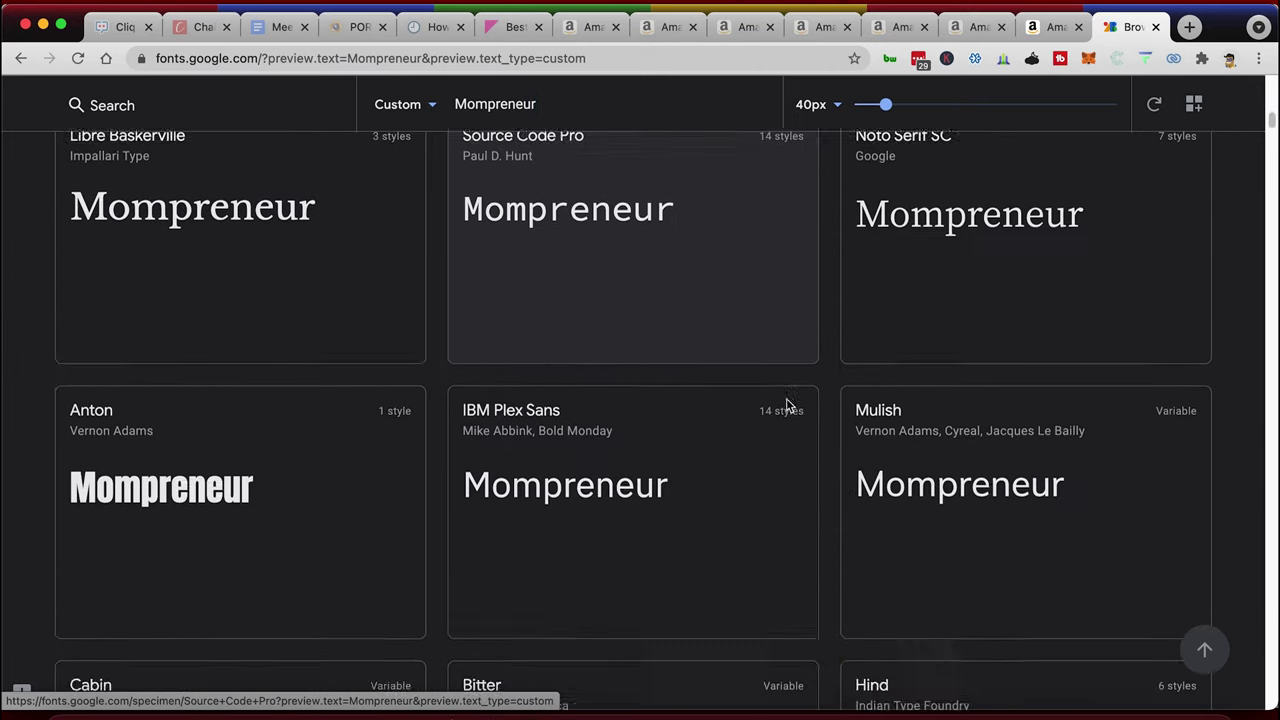
pyautogui.scroll(-3, 787, 406)
pyautogui.scroll(-3, 787, 406)
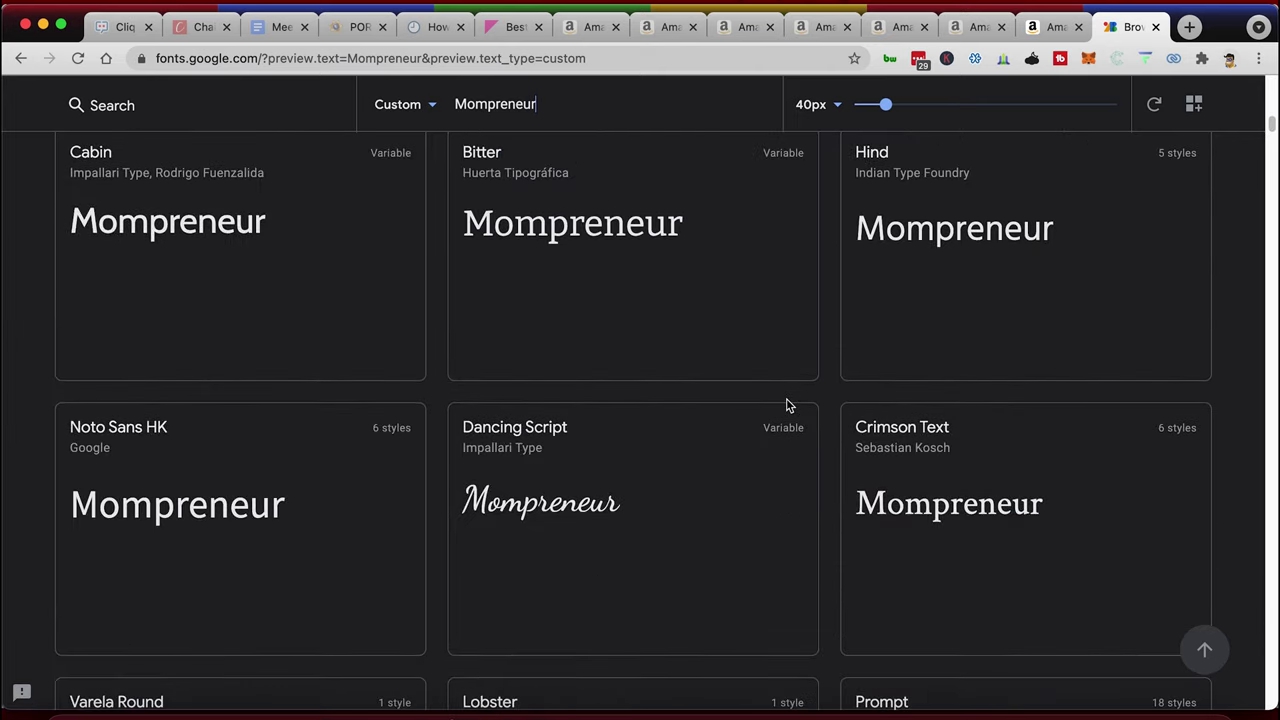
pyautogui.scroll(-2, 1240, 357)
# Download the Dancing Script family and open its font file to install it
pyautogui.click(660, 409)
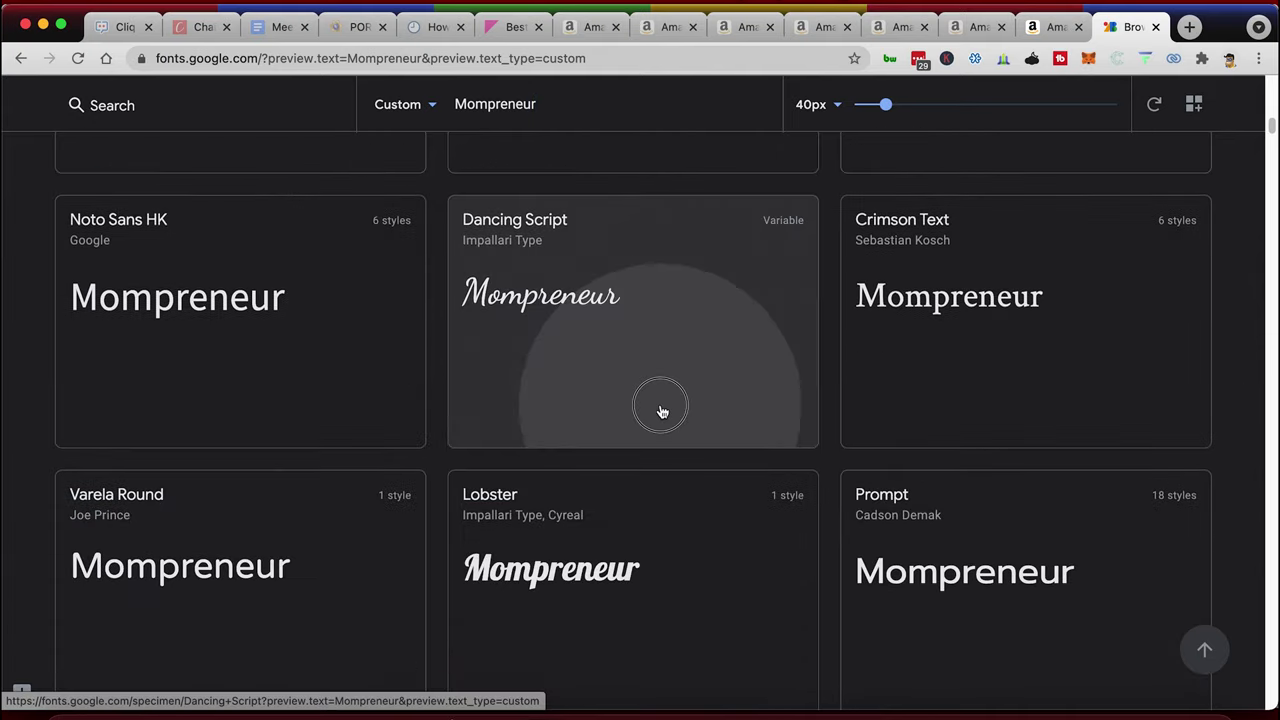
pyautogui.scroll(-2, 660, 410)
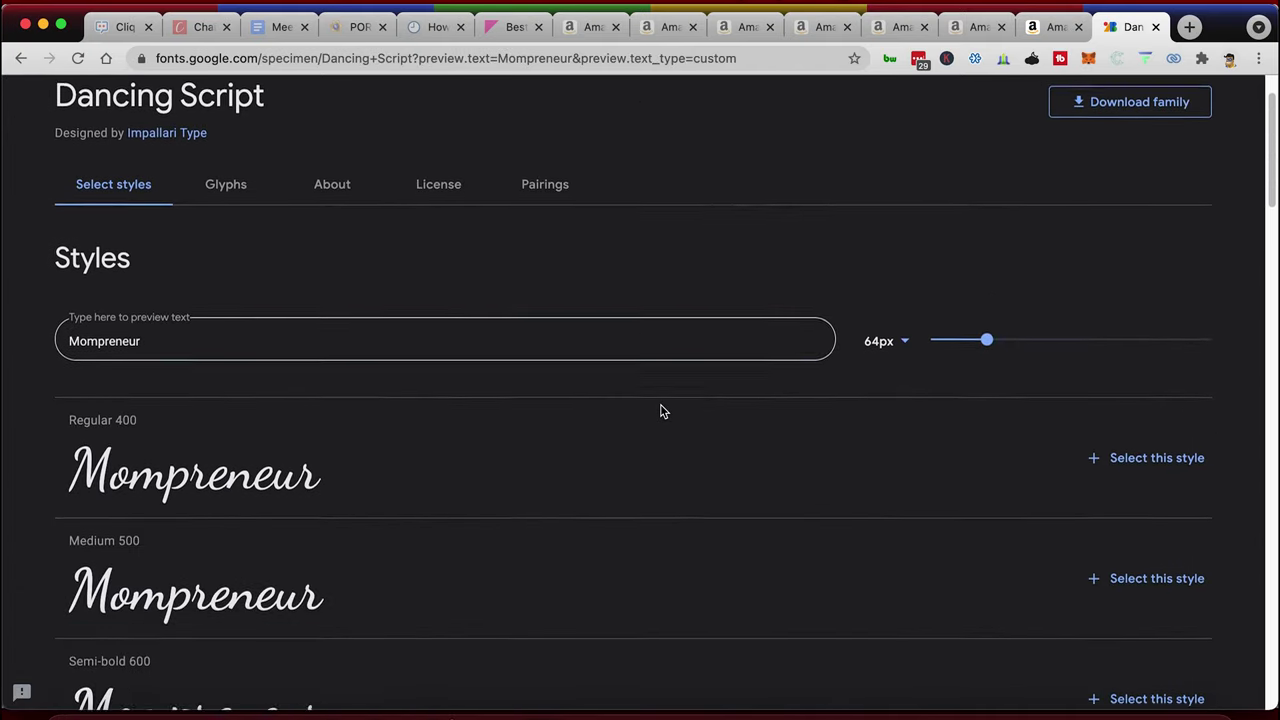
pyautogui.scroll(-2, 660, 410)
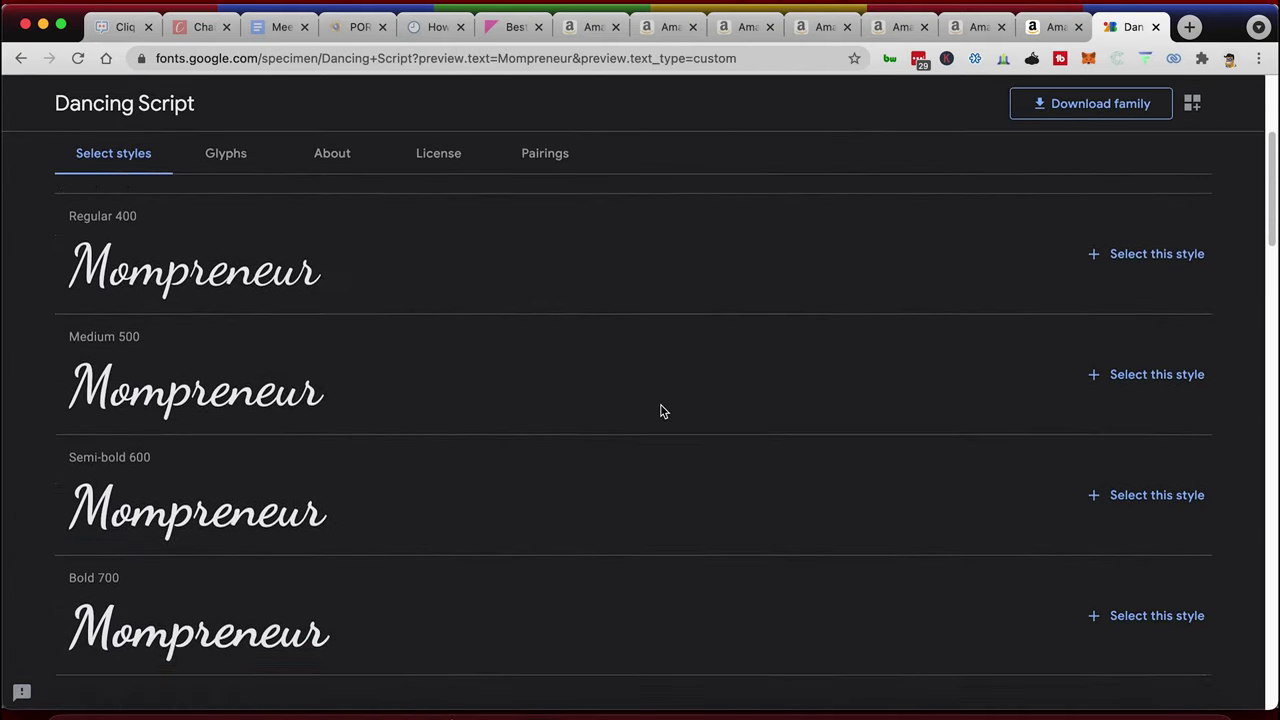
pyautogui.scroll(5, 1125, 500)
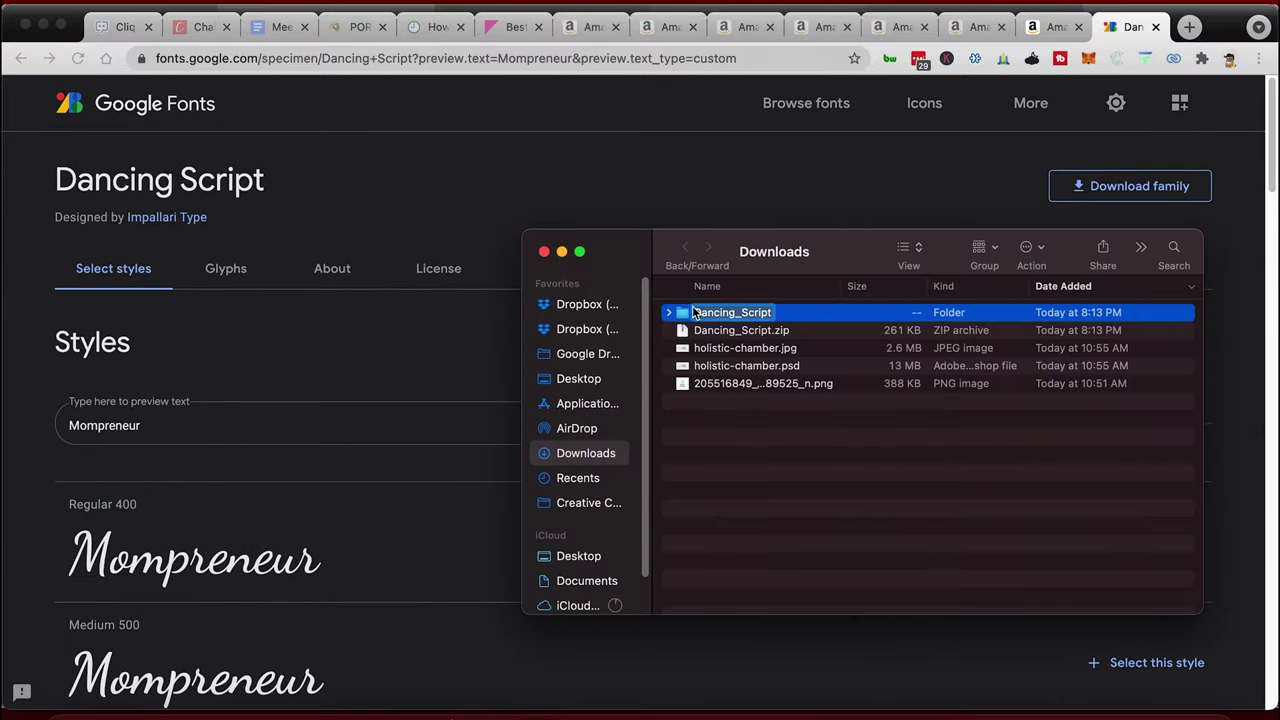
pyautogui.doubleClick(688, 313)
pyautogui.rightClick(708, 306)
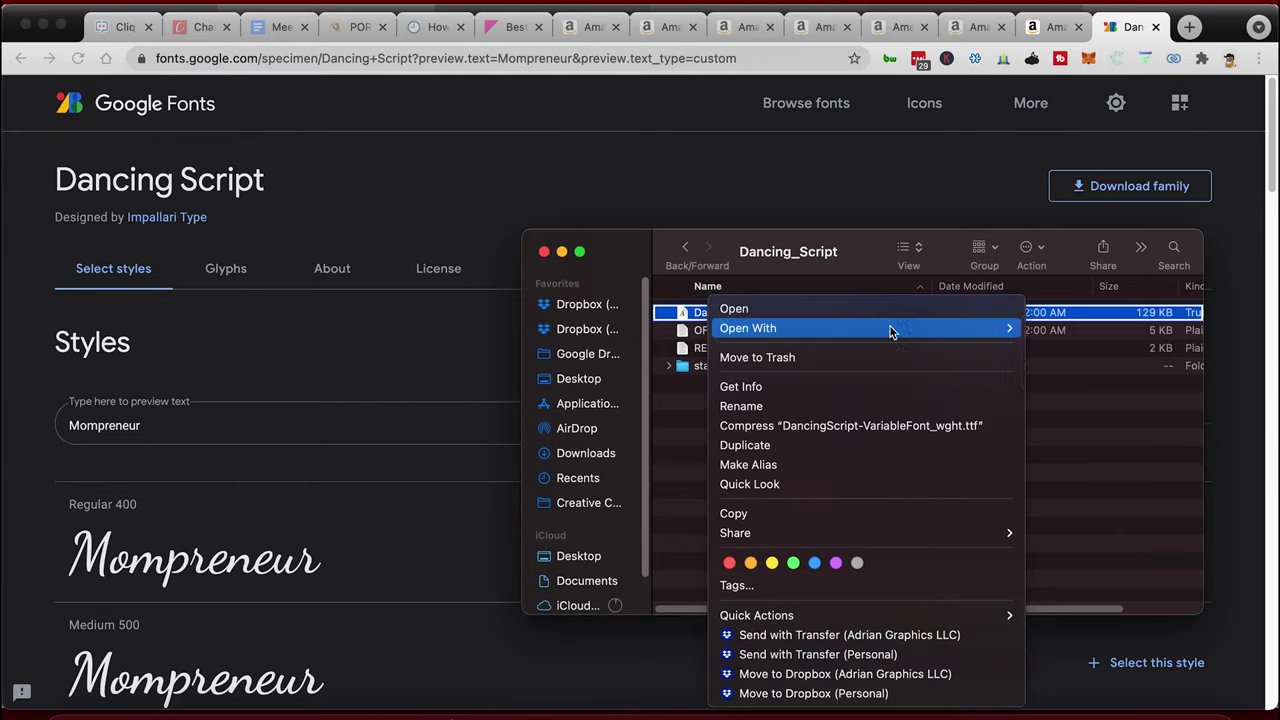
pyautogui.click(1090, 328)
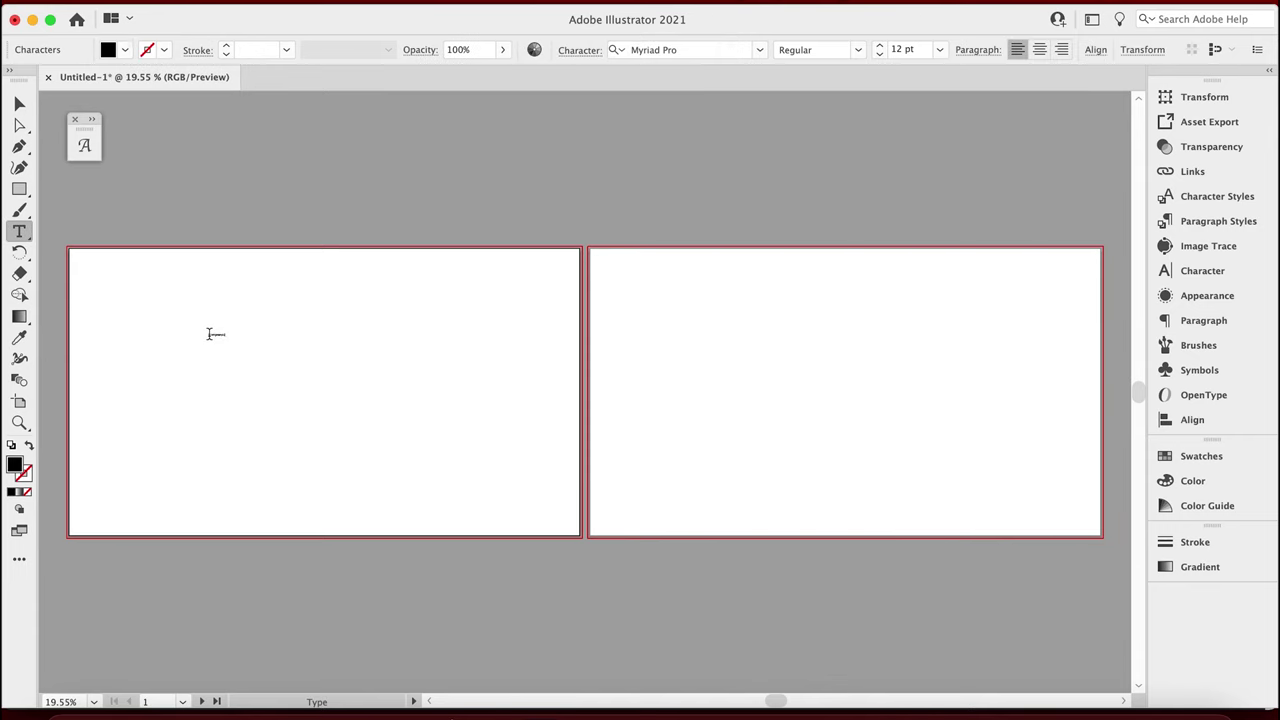
# Place the Mompreneur text on the left Illustrator artboard
pyautogui.click(212, 334)
pyautogui.press('Escape')
pyautogui.click(690, 50)
# Set Mompreneur in Dancing Script Bold and enlarge it to about 277 pt
pyautogui.press('Escape')
pyautogui.click(910, 45)
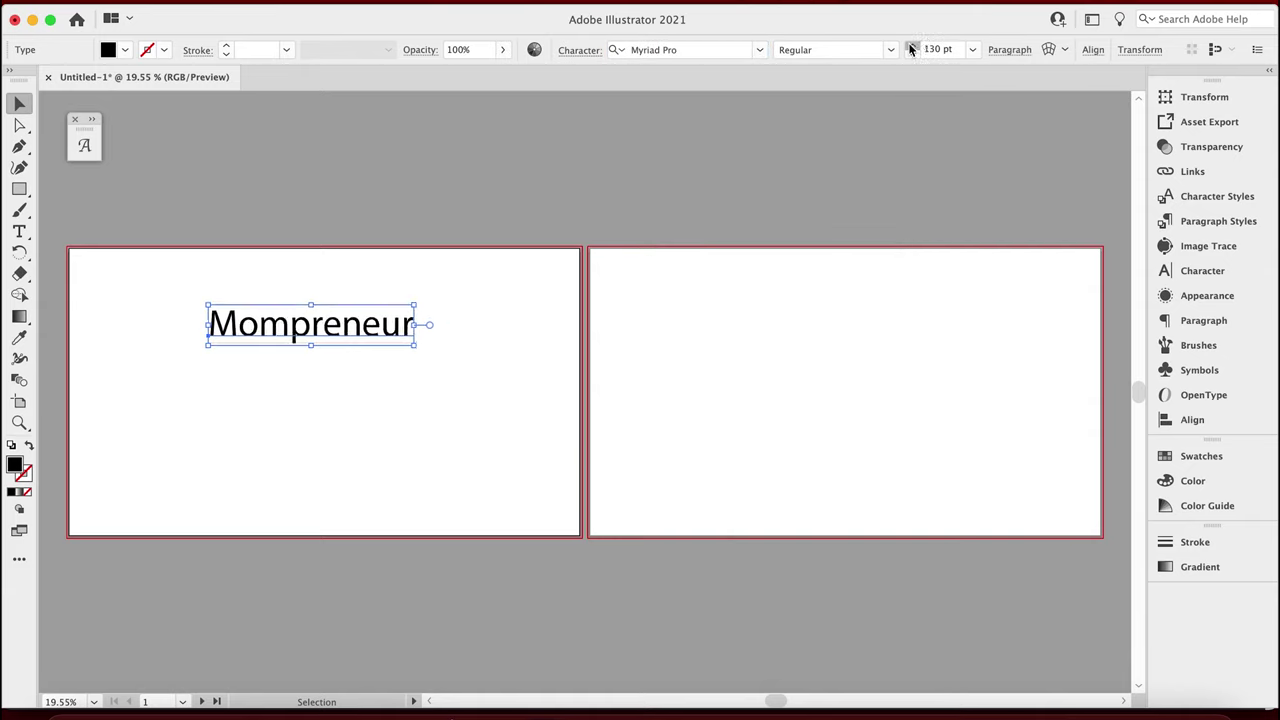
pyautogui.click(700, 50)
pyautogui.write('dan')
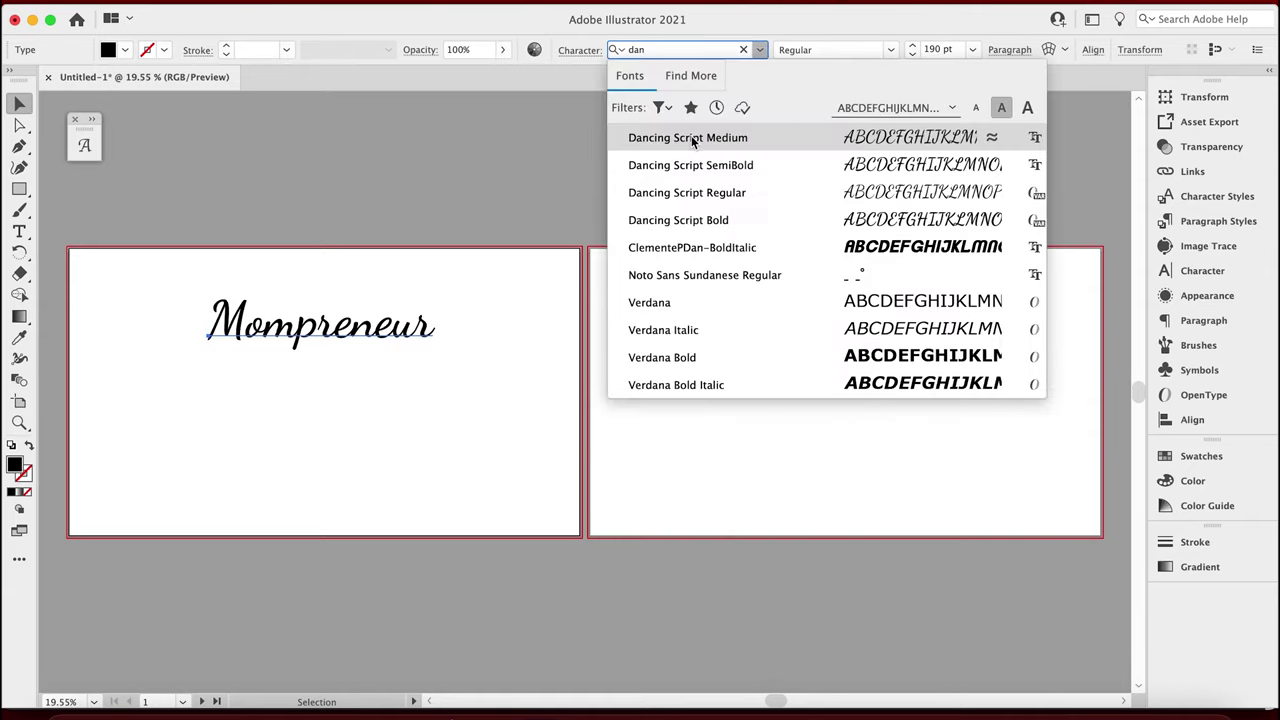
pyautogui.click(692, 140)
pyautogui.click(837, 50)
pyautogui.click(805, 126)
pyautogui.click(322, 367)
pyautogui.moveTo(322, 367); pyautogui.dragTo(322, 412)
# Cover the right artboard with a black rectangle and Alt-drag a Mompreneur copy onto it
pyautogui.press('m')
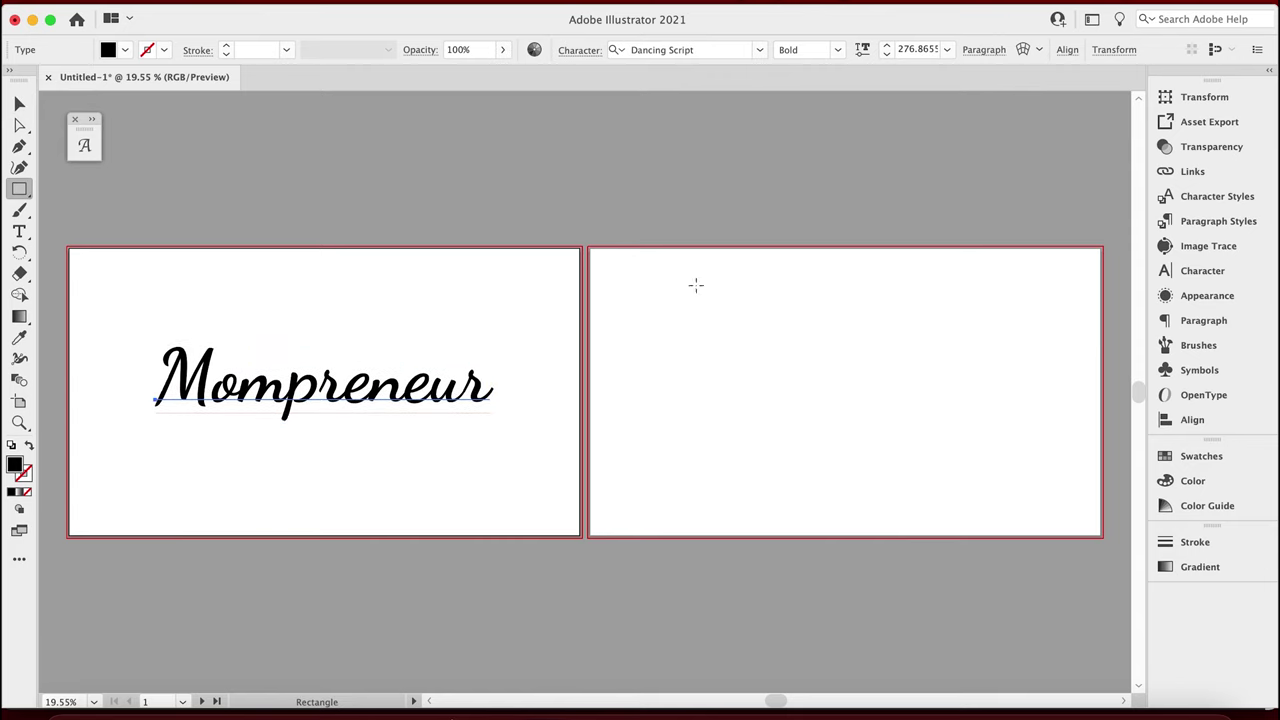
pyautogui.moveTo(588, 245); pyautogui.dragTo(1106, 537)
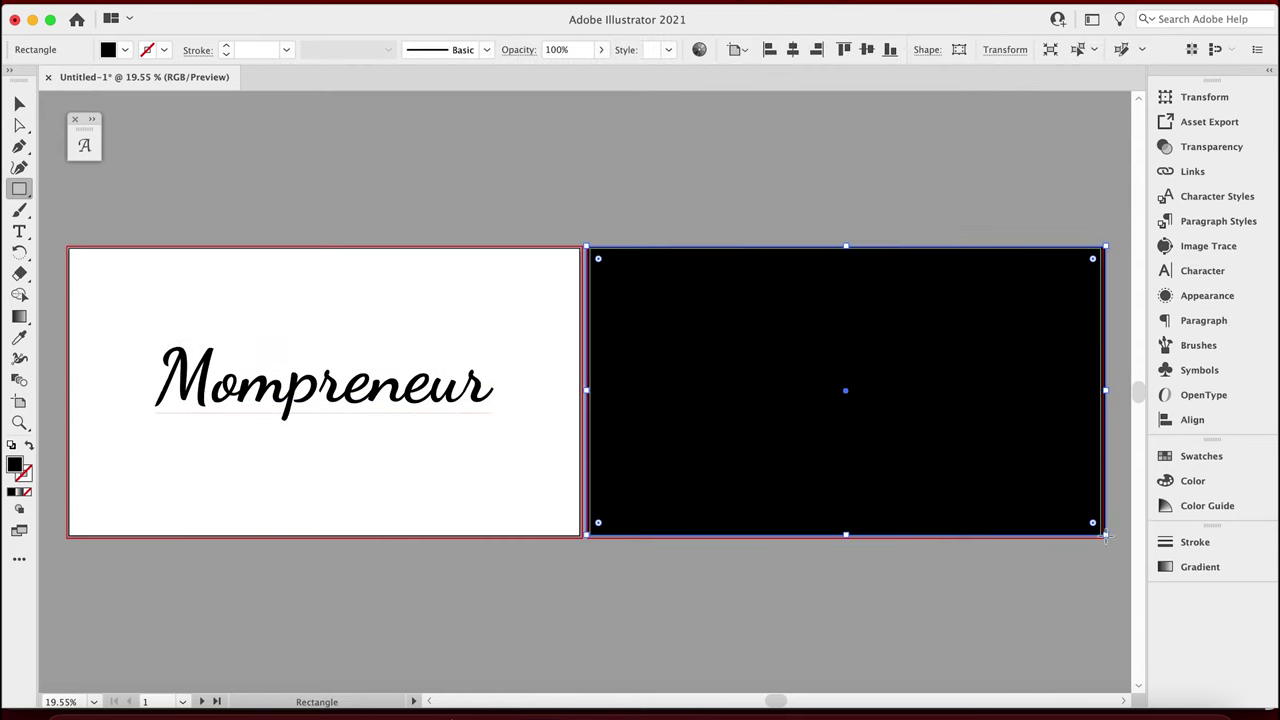
pyautogui.moveTo(309, 377)
pyautogui.mouseDown()
pyautogui.moveTo(809, 394)
pyautogui.moveTo(850, 379)
pyautogui.mouseUp()
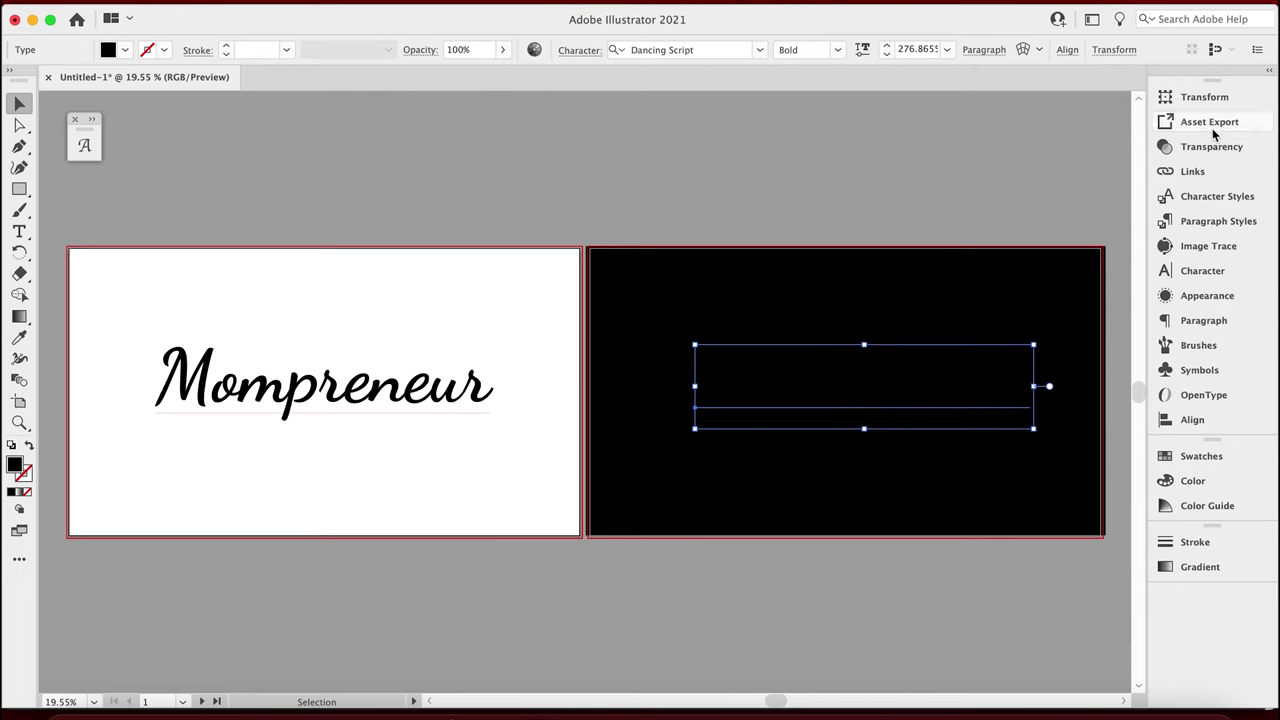
pyautogui.click(1180, 483)
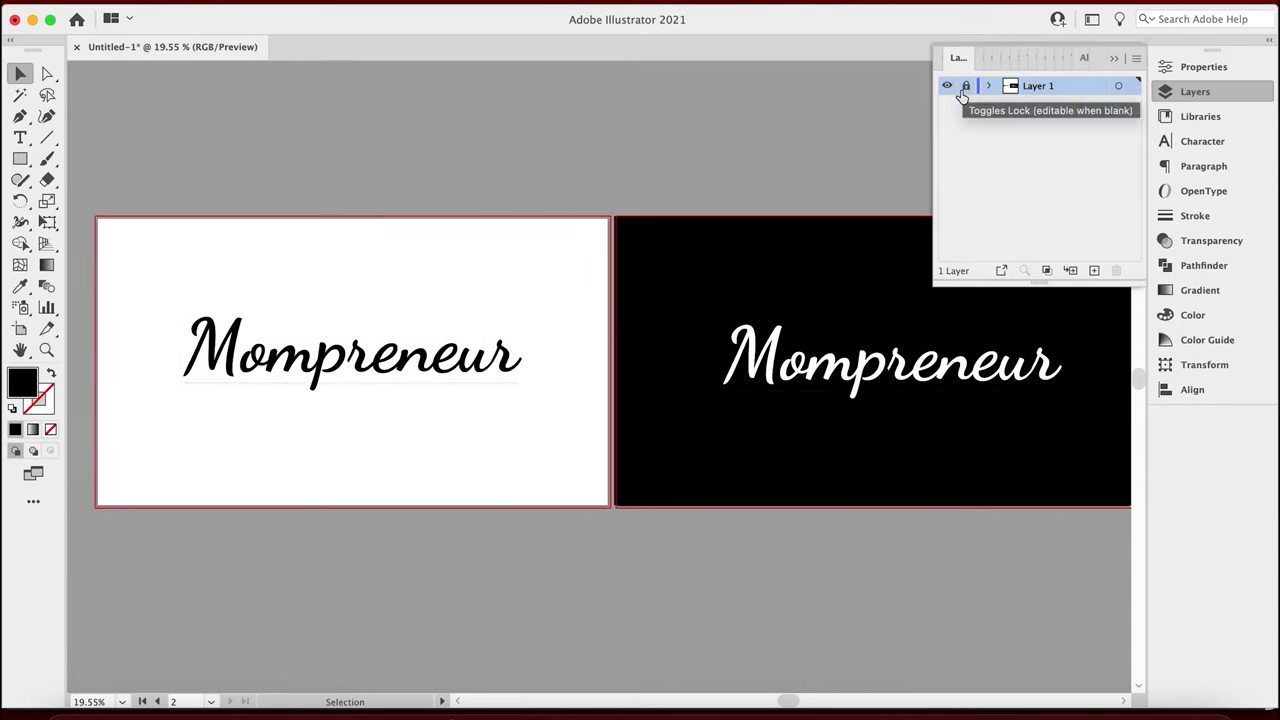
# Create a new layer and move the black rectangle into it
pyautogui.click(1094, 270)
pyautogui.moveTo(1060, 141); pyautogui.dragTo(1050, 86)
pyautogui.click(1055, 123)
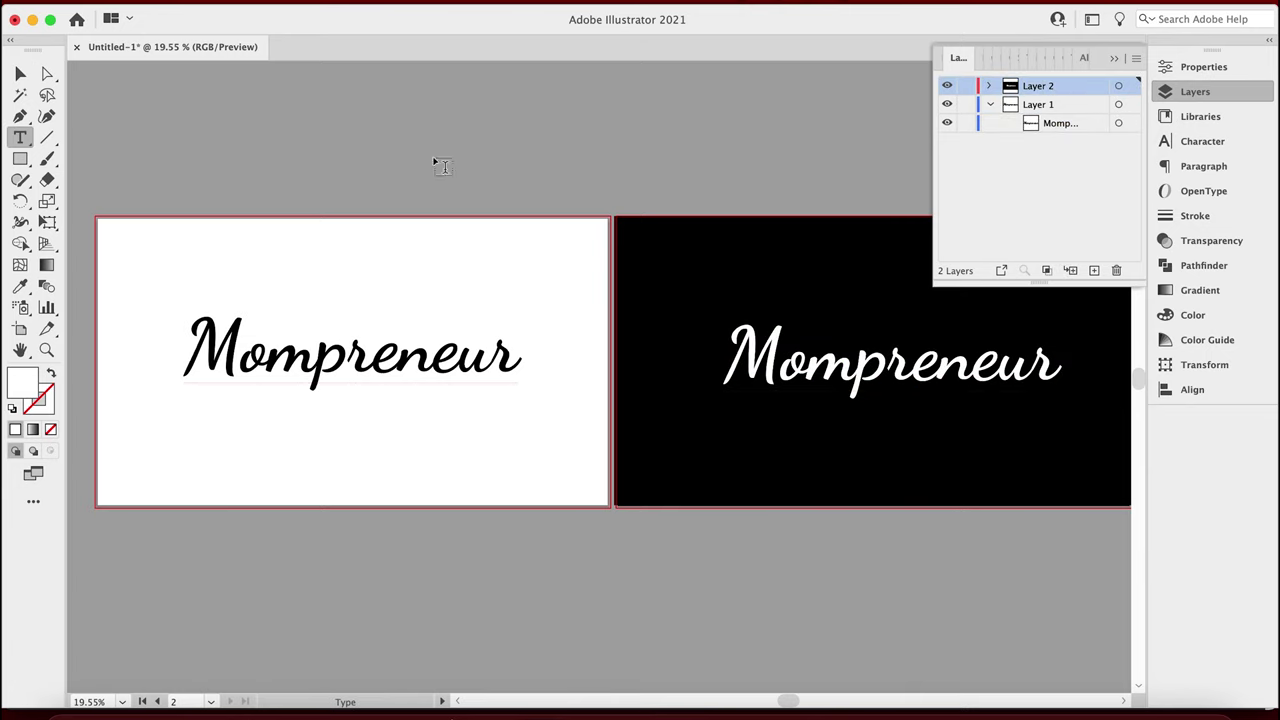
# Set the EVENTS text in the Montserrat font
pyautogui.click(1202, 141)
pyautogui.click(1132, 85)
pyautogui.write('mont')
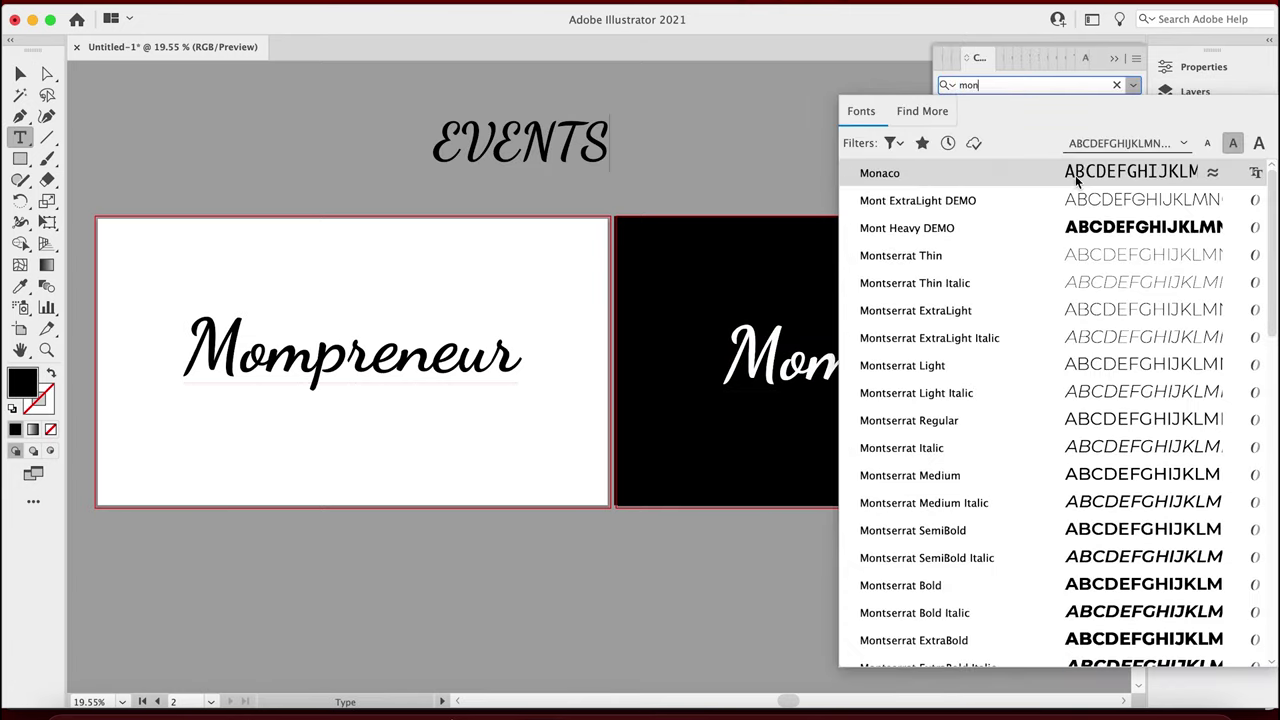
pyautogui.press('Escape')
pyautogui.moveTo(423, 134); pyautogui.dragTo(610, 150)
pyautogui.press('Escape')
# Place EVENTS in Montserrat Light under Mompreneur and enlarge it slightly
pyautogui.moveTo(517, 142); pyautogui.dragTo(423, 400)
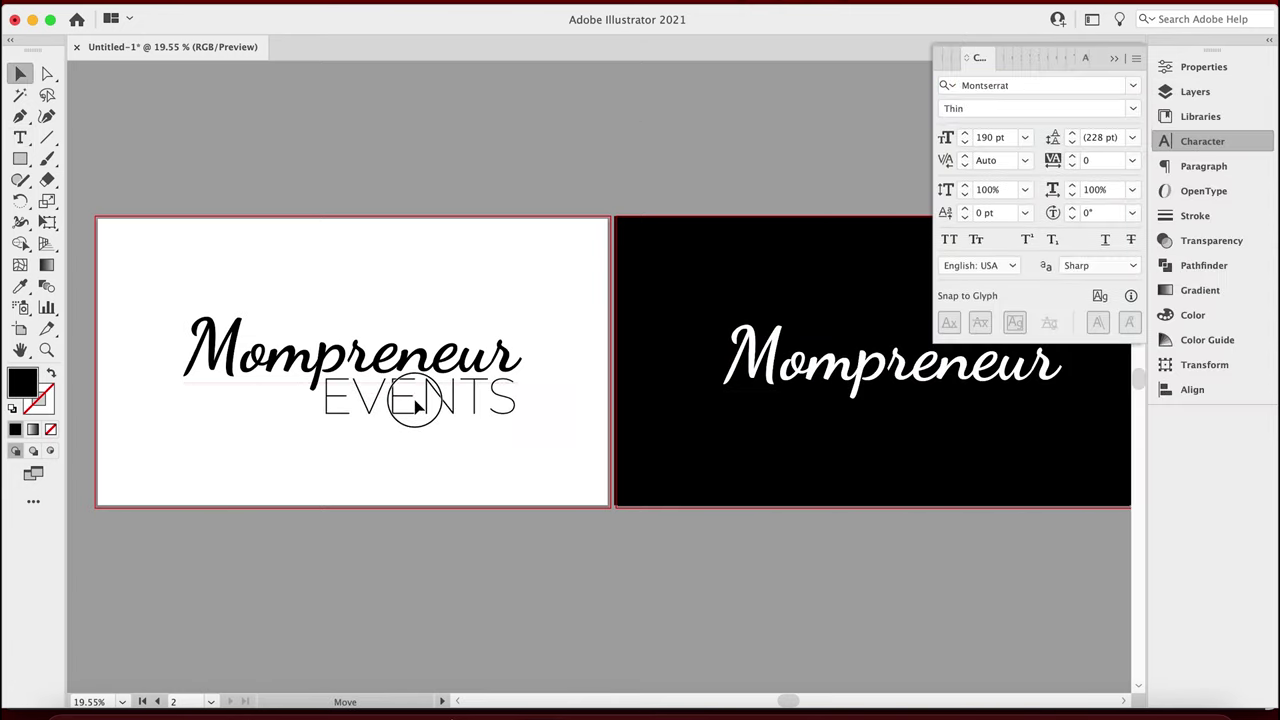
pyautogui.scroll(-2, 1124, 98)
pyautogui.click(500, 262)
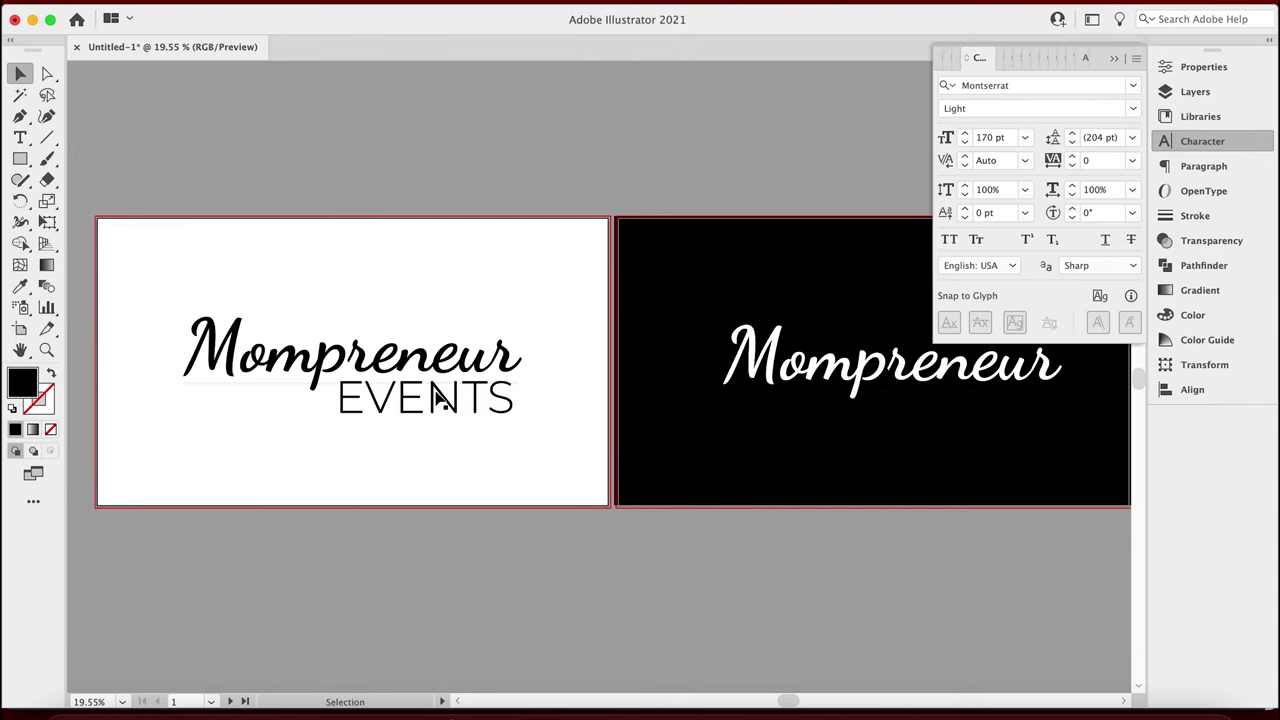
pyautogui.moveTo(436, 397); pyautogui.dragTo(279, 392)
pyautogui.click(340, 279)
pyautogui.moveTo(135, 375); pyautogui.dragTo(305, 410)
pyautogui.click(280, 290)
# Give the line a black stroke, duplicate it below, and move both lines lower
pyautogui.hotkey('shift', 'x')
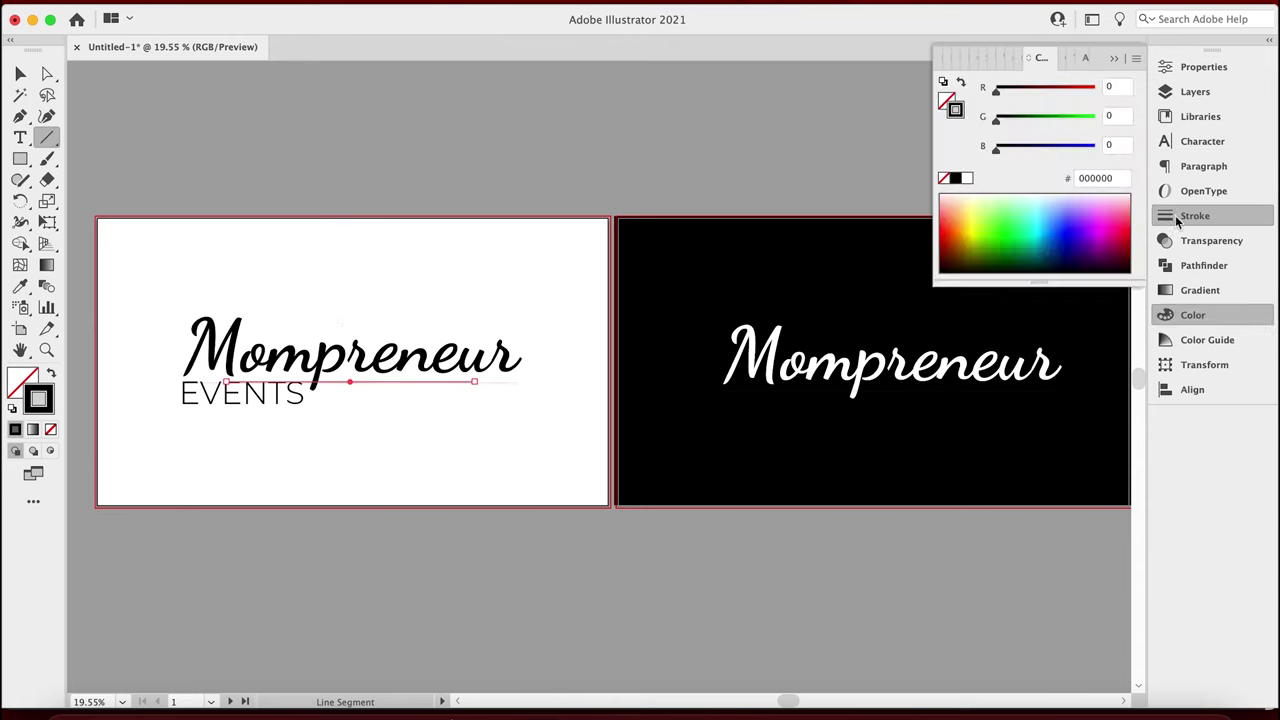
pyautogui.click(1195, 215)
pyautogui.hotkey('ctrl', '+')
pyautogui.hotkey('ctrl', '+')
pyautogui.hotkey('ctrl', '+')
pyautogui.press('v')
pyautogui.moveTo(553, 387); pyautogui.dragTo(553, 440)
pyautogui.hotkey('ctrl', 'r')
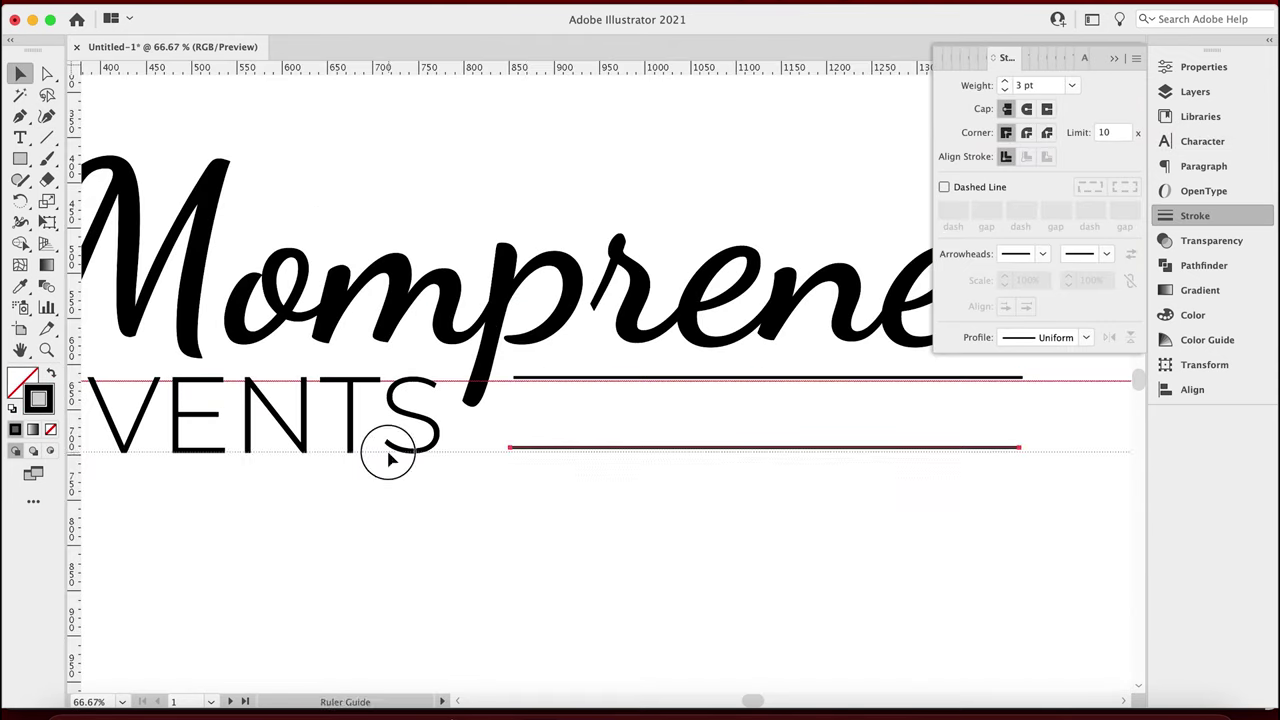
pyautogui.hotkey('ctrl', '-')
pyautogui.hotkey('ctrl', '-')
pyautogui.hotkey('ctrl', '-')
pyautogui.moveTo(466, 378); pyautogui.dragTo(419, 478)
pyautogui.hotkey('ctrl', 'shift', 'a')
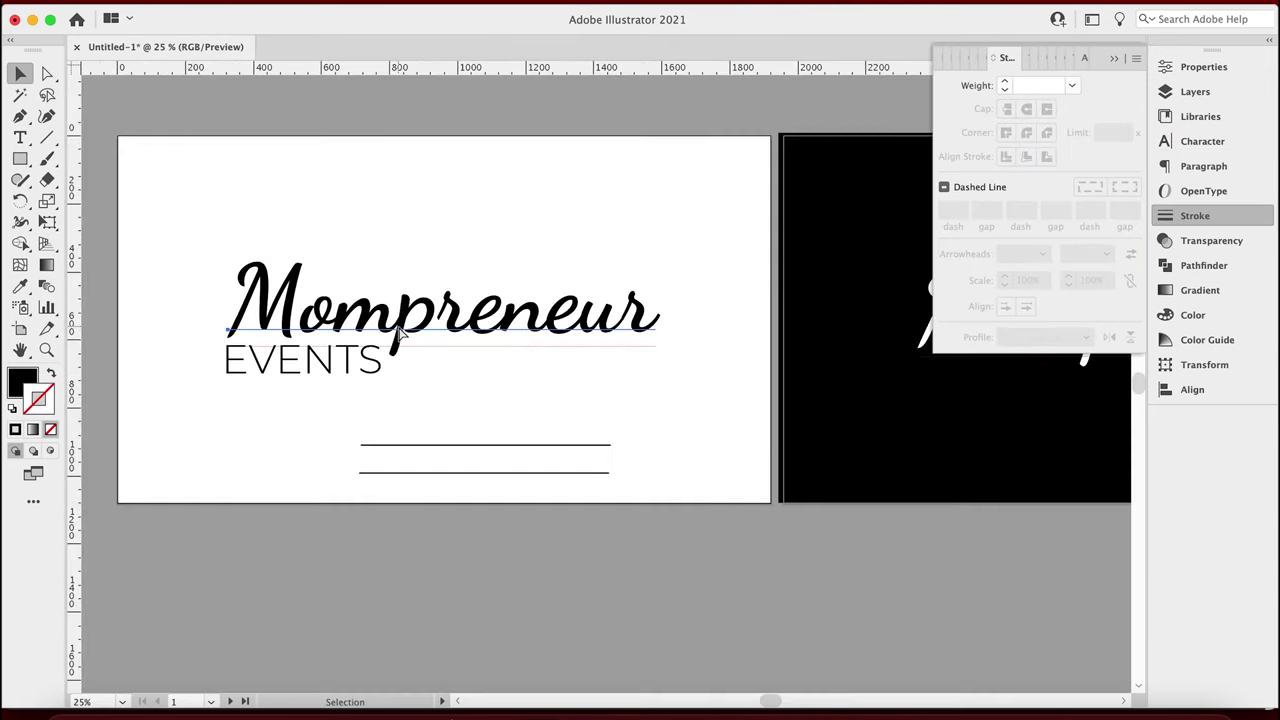
# Duplicate EVENTS to its right and change the copy's text to '.com'
pyautogui.press('Escape')
pyautogui.moveTo(300, 360); pyautogui.dragTo(470, 360)
pyautogui.doubleClick(480, 360)
pyautogui.write('.com')
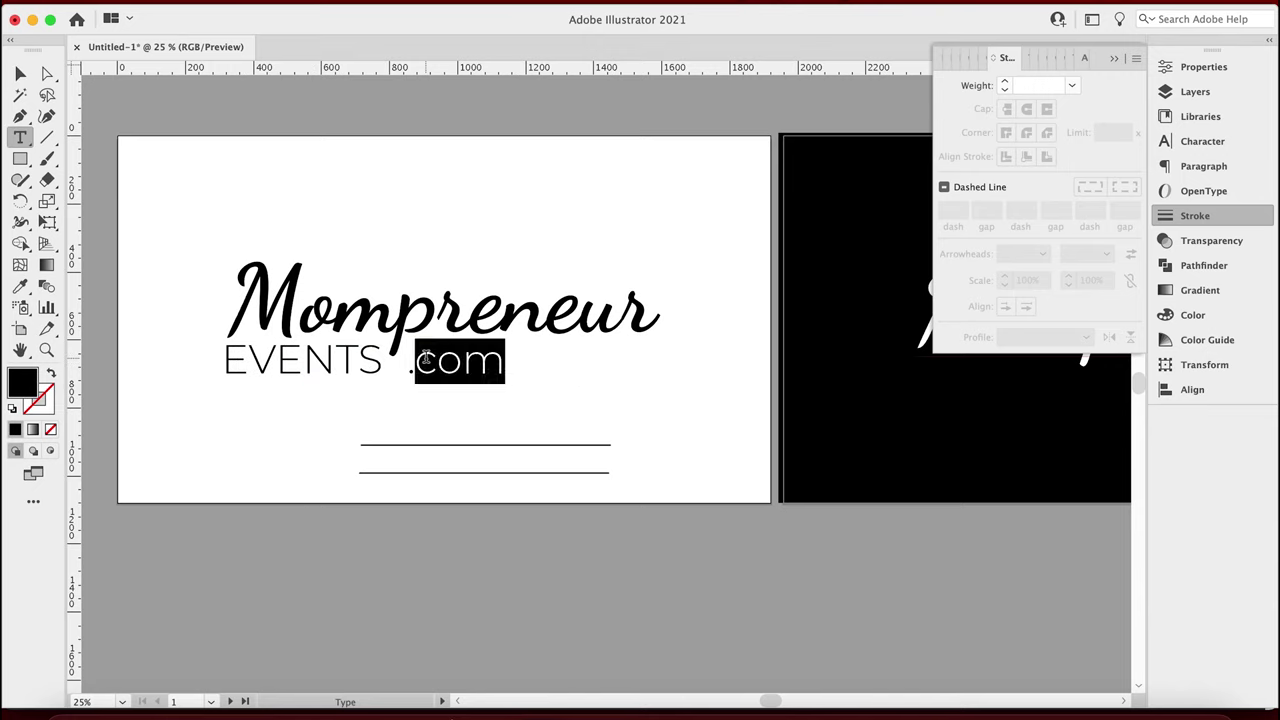
pyautogui.hotkey('ctrl', 'shift', 'k')
pyautogui.press('Escape')
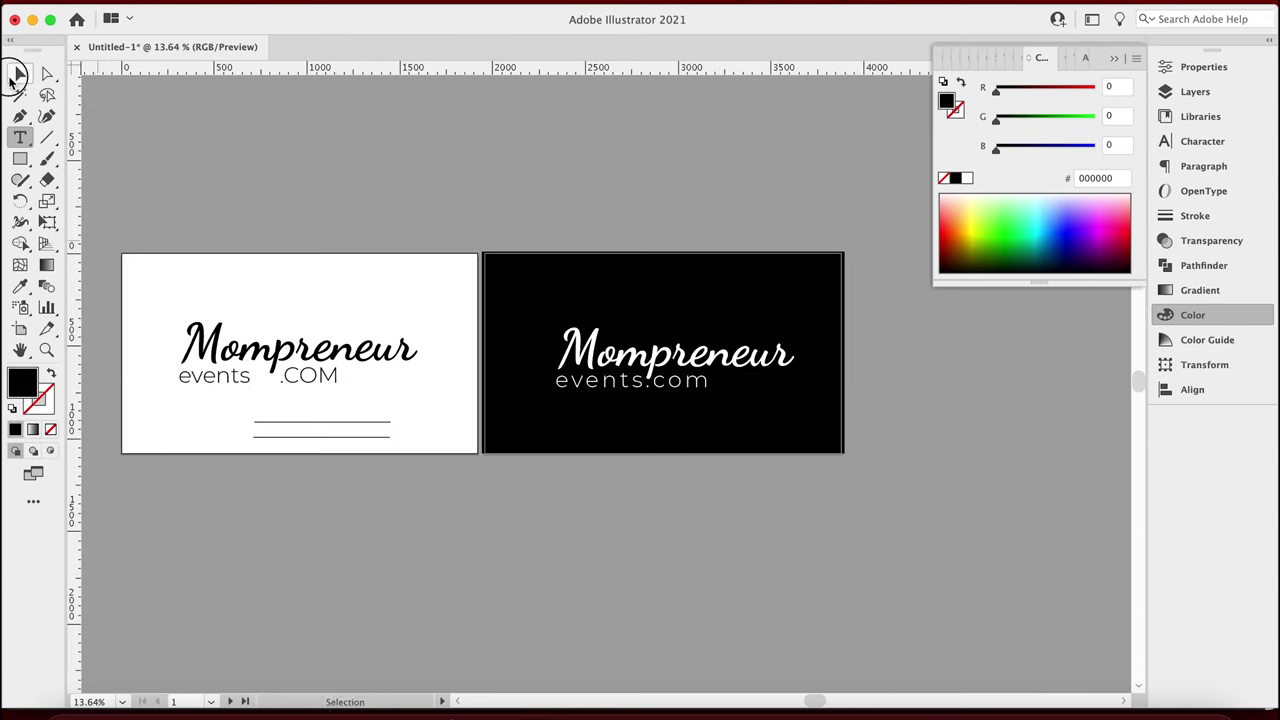
# Move .com left so it joins events on the white card
pyautogui.moveTo(300, 377); pyautogui.dragTo(282, 376)
pyautogui.click(217, 487)
pyautogui.write('com')
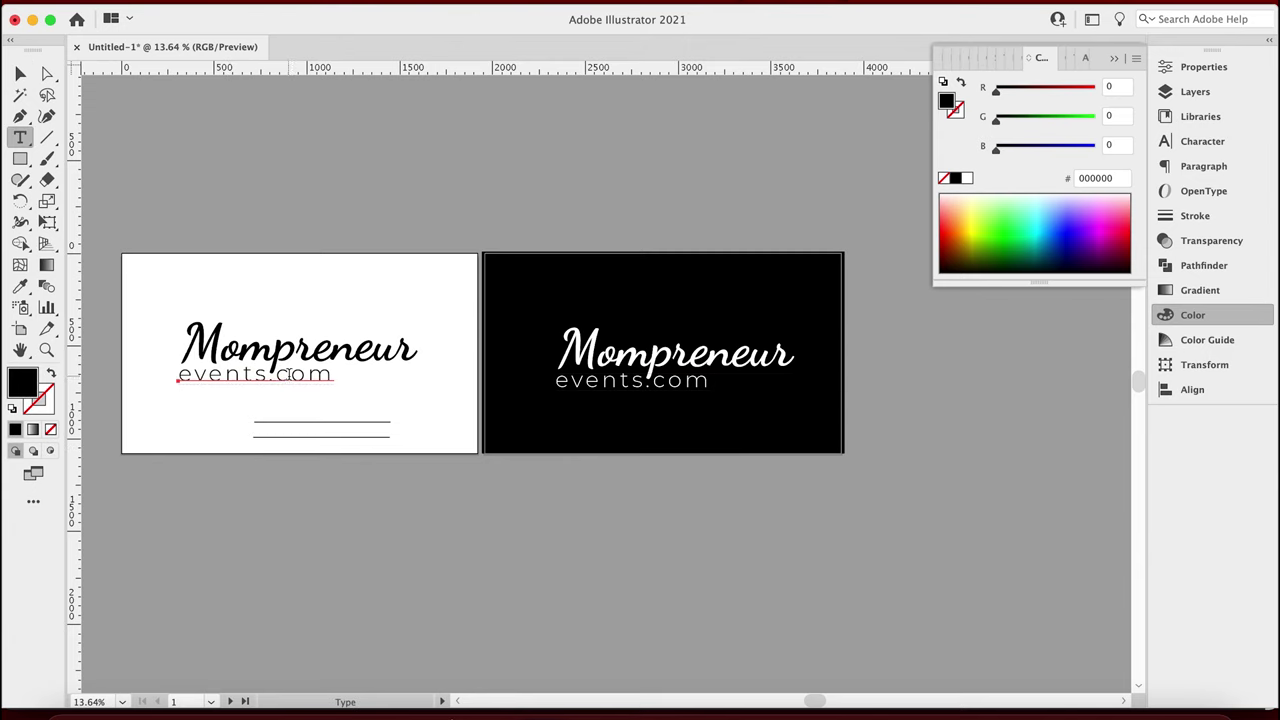
pyautogui.click(20, 73)
pyautogui.scroll(1, 300, 440)
pyautogui.click(380, 434)
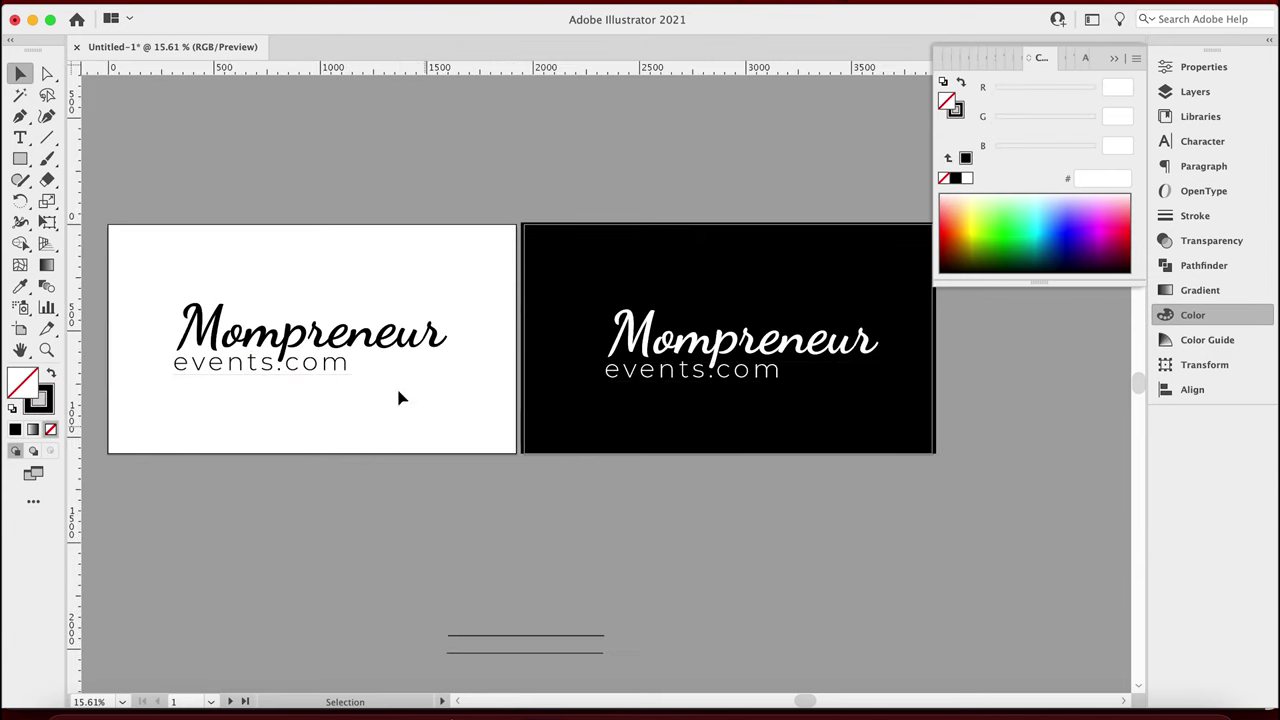
# Scale events.com to Mompreneur's width and start a Google search for 'symbols of community'
pyautogui.click(300, 365)
pyautogui.moveTo(348, 372); pyautogui.dragTo(449, 393)
pyautogui.click(576, 493)
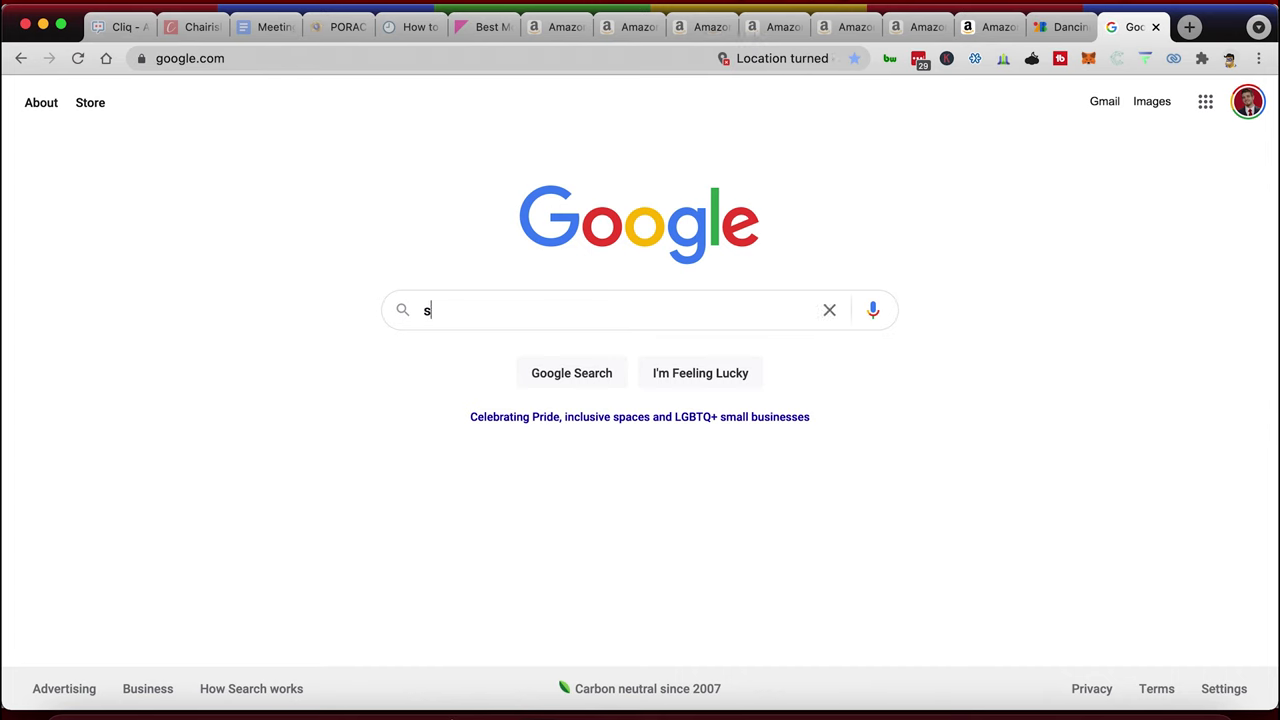
pyautogui.write('ymbols o')
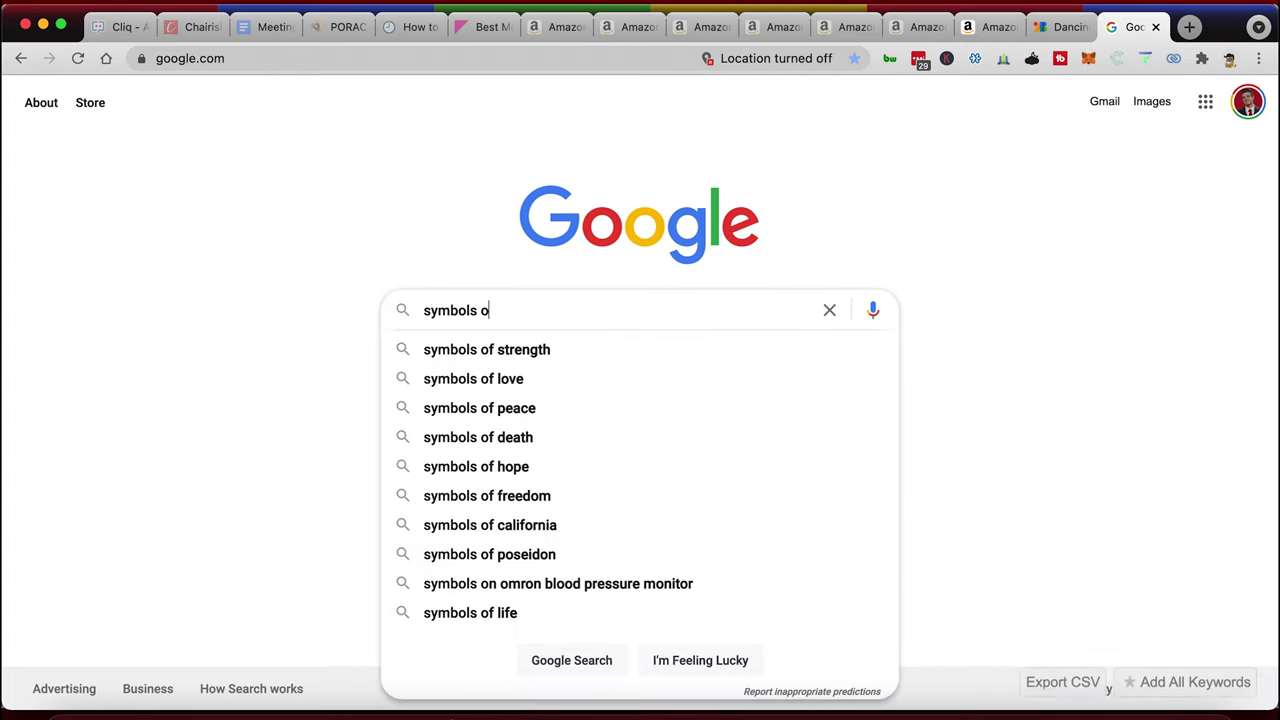
pyautogui.write('f comm')
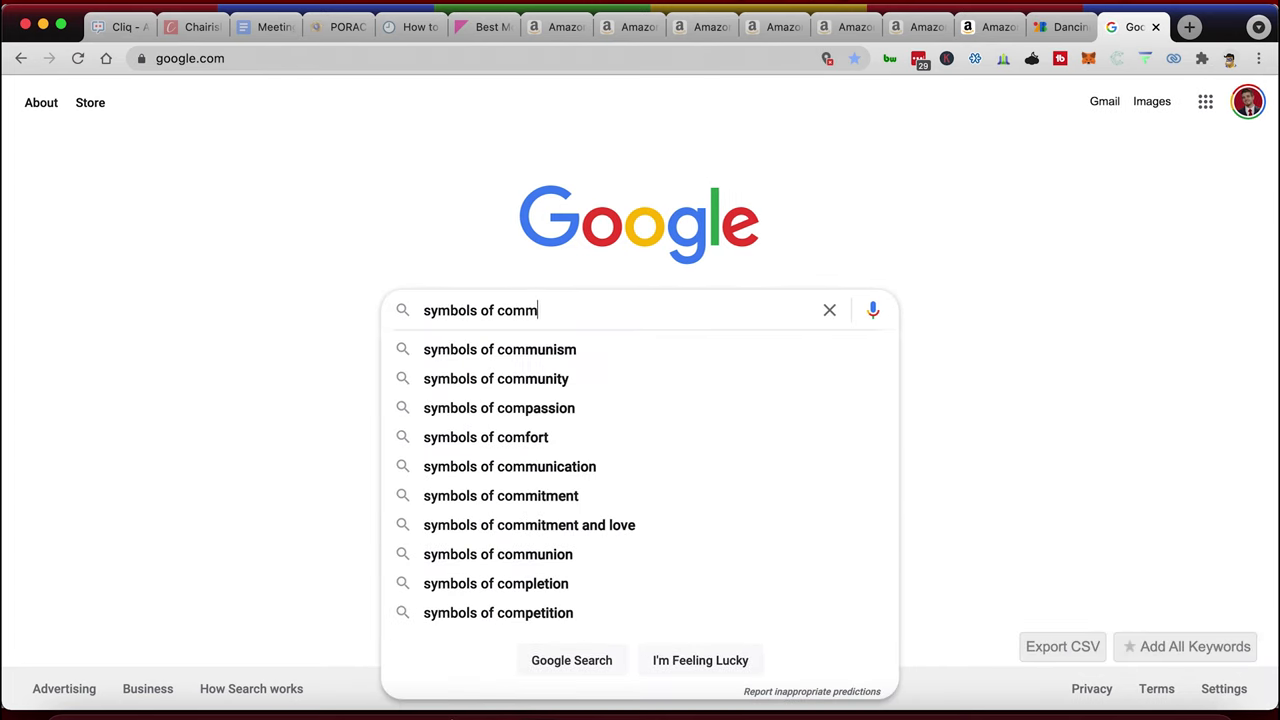
pyautogui.write('unity')
# Run the 'symbols of community' image search and scroll through the results
pyautogui.press('Return')
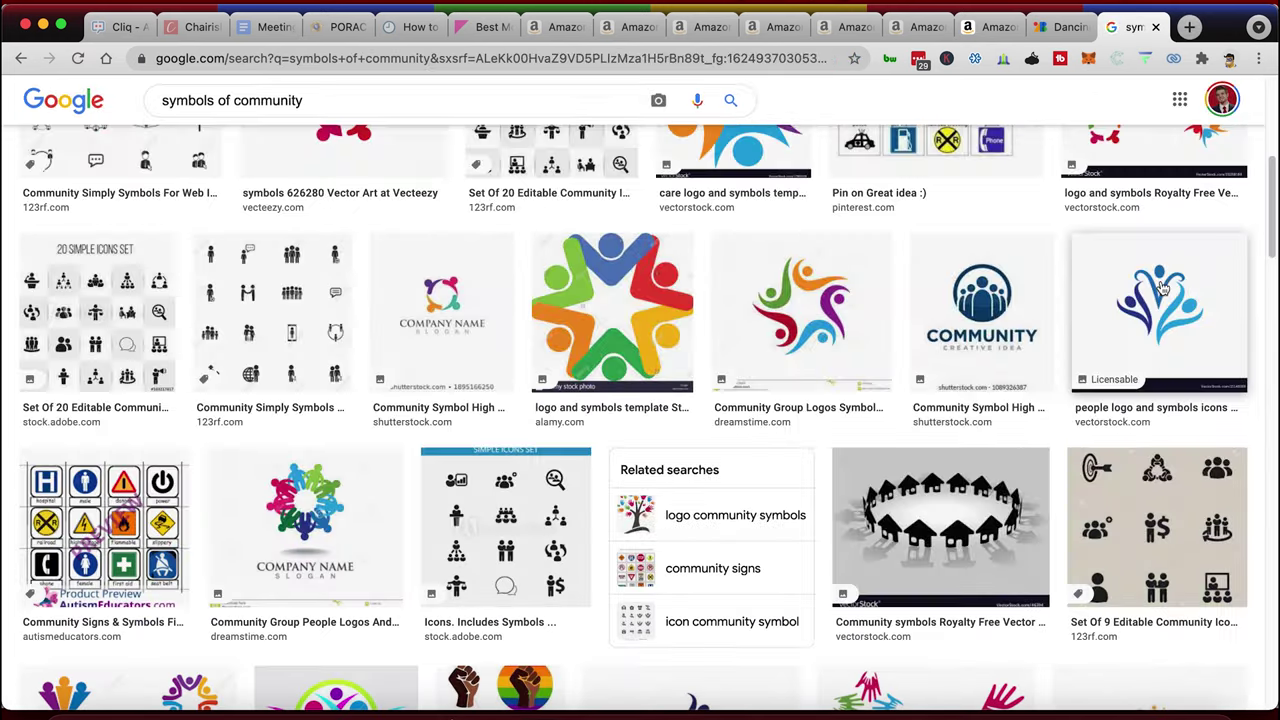
pyautogui.scroll(-3, 780, 434)
pyautogui.scroll(-3, 786, 436)
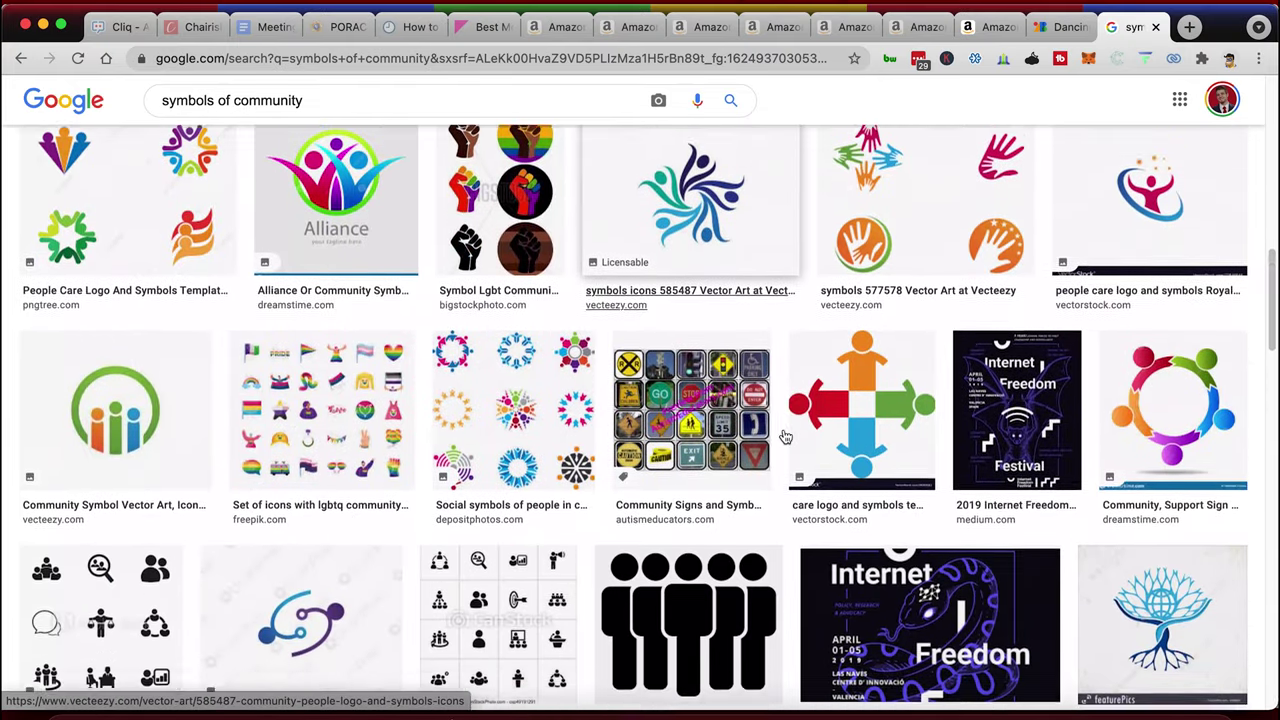
pyautogui.scroll(-5, 786, 436)
pyautogui.scroll(-1, 650, 300)
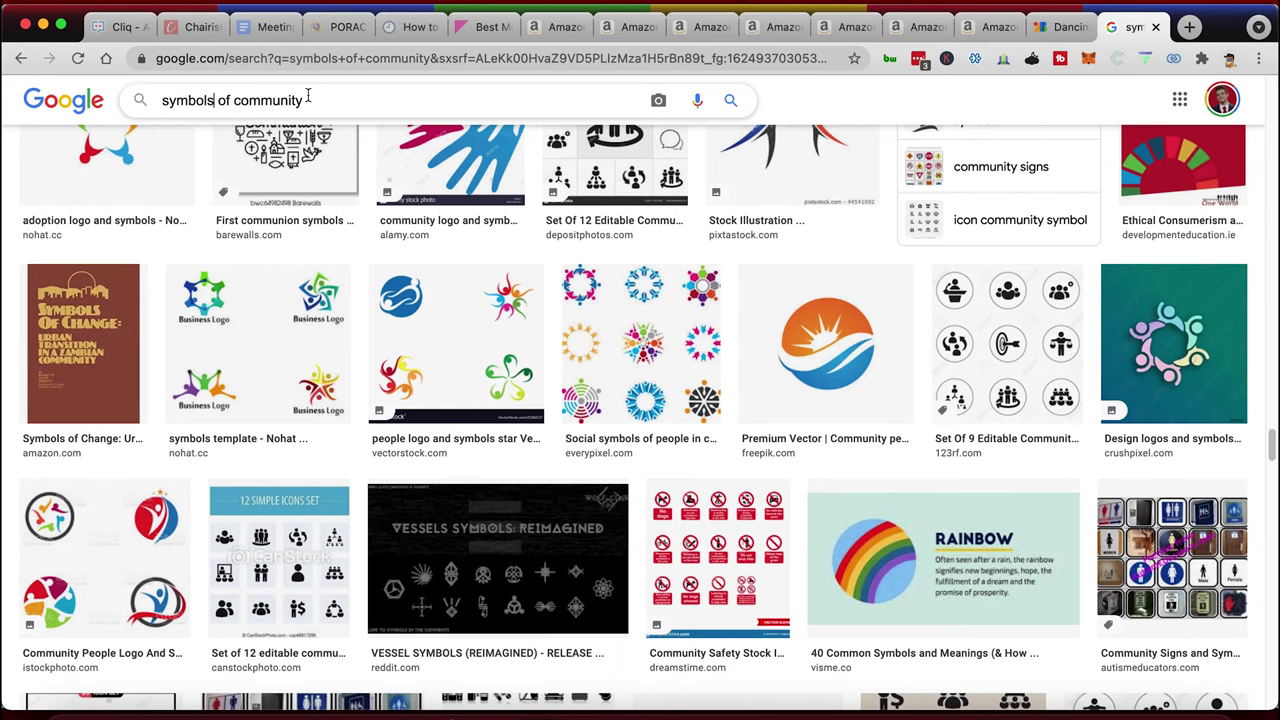
# Search 'hand holding line art' and browse the image results
pyautogui.write('hand')
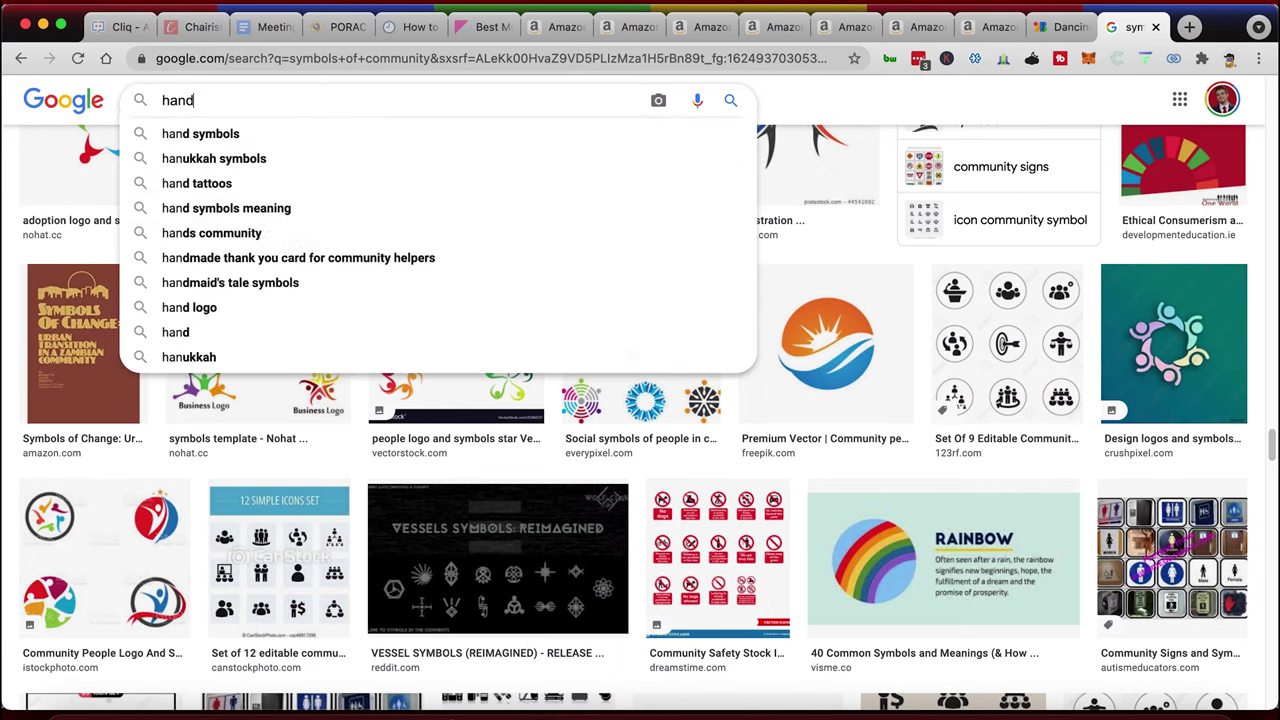
pyautogui.write(' holding')
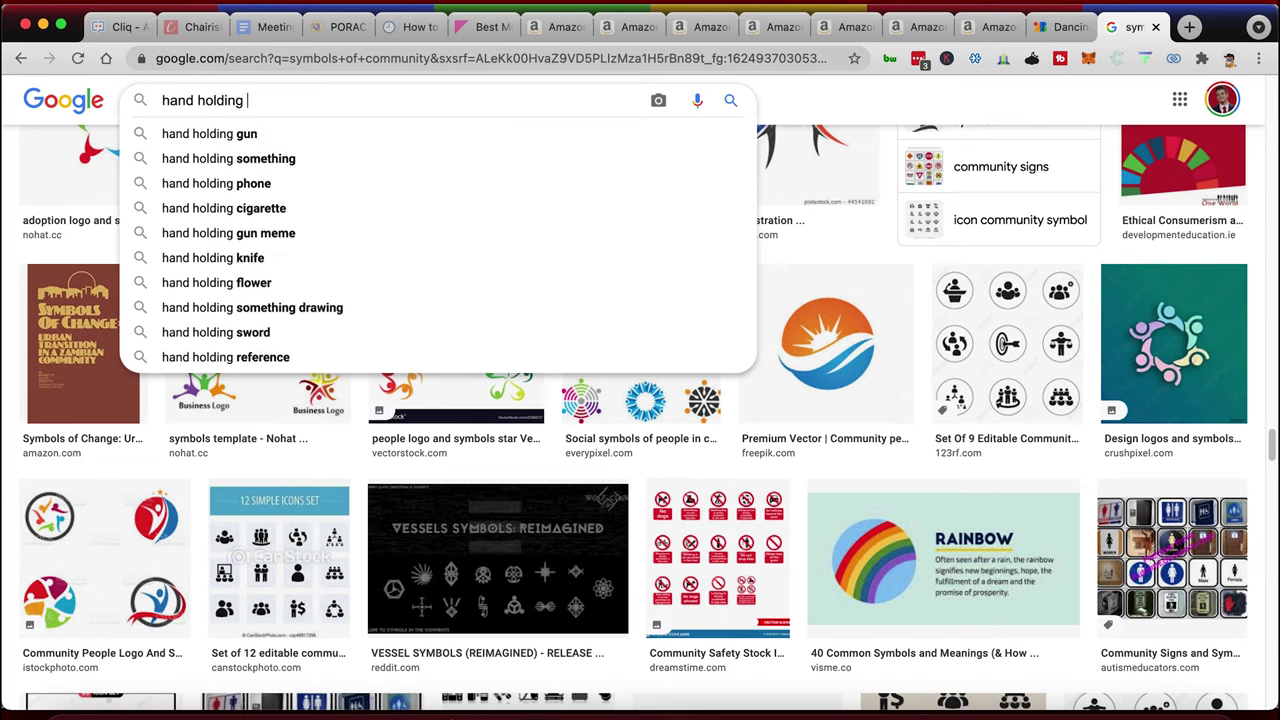
pyautogui.write(' line art')
pyautogui.press('Return')
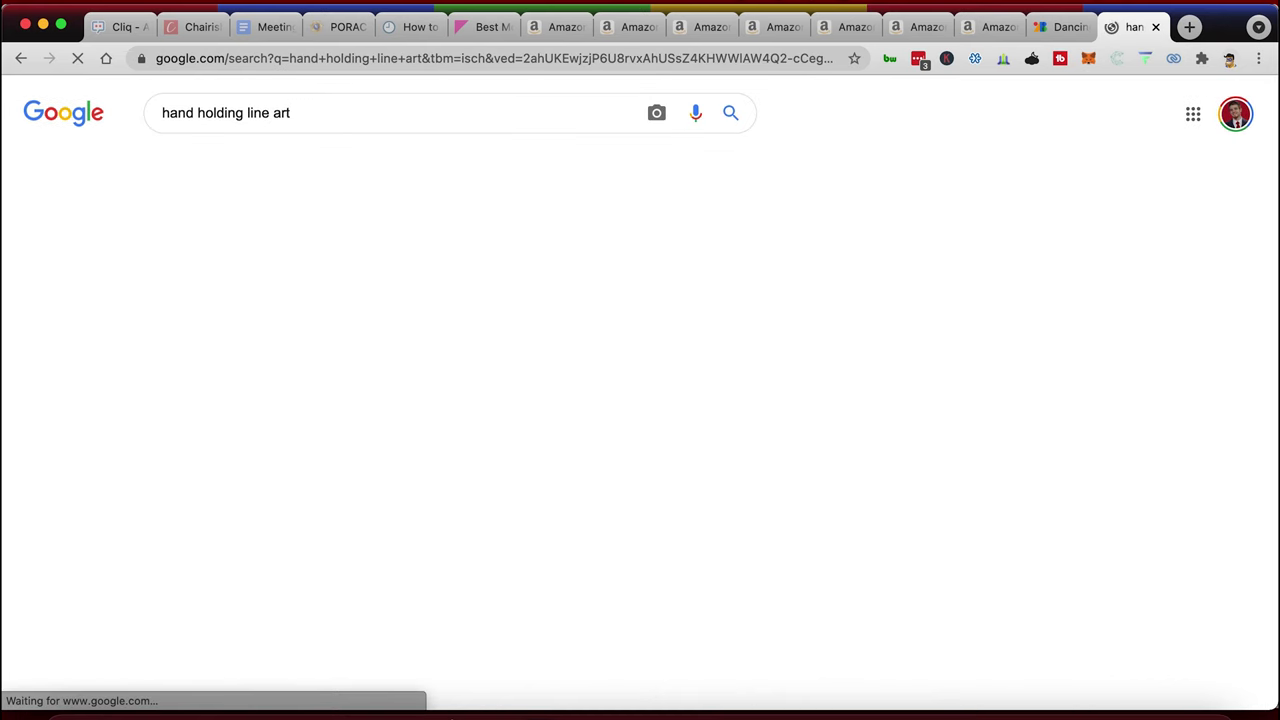
pyautogui.scroll(-3, 634, 487)
pyautogui.scroll(-3, 634, 487)
pyautogui.scroll(-3, 634, 487)
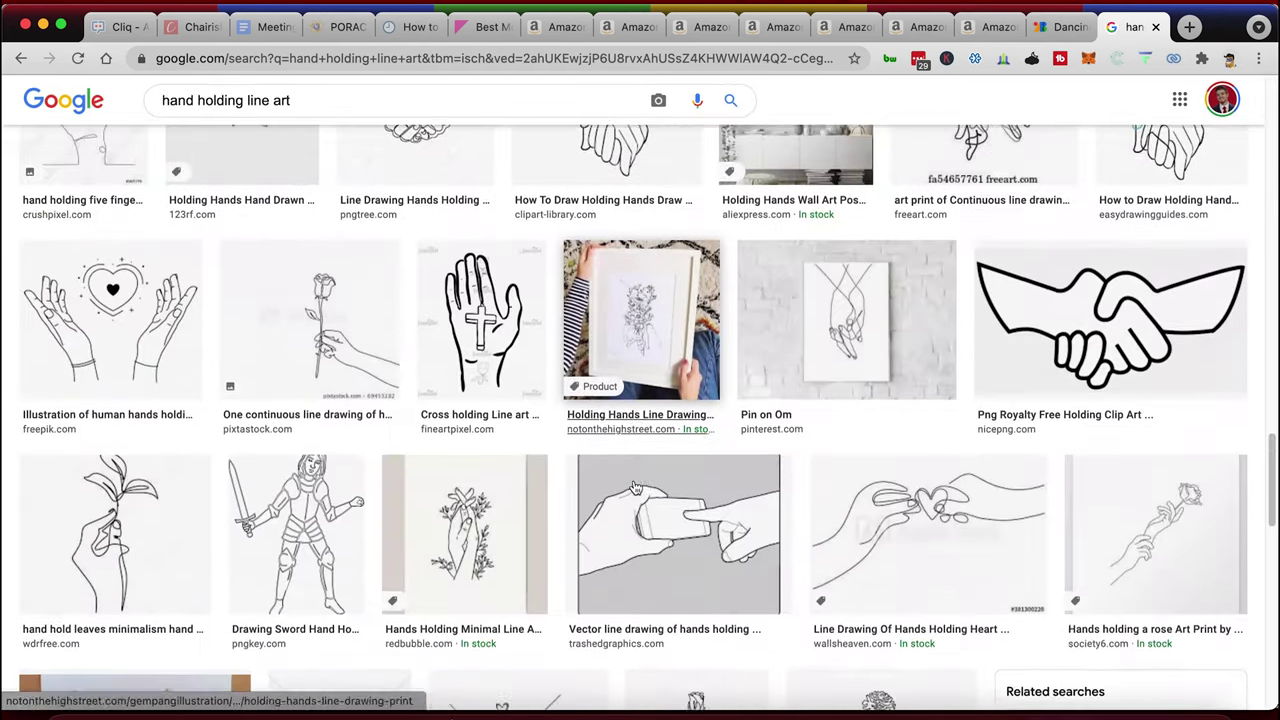
pyautogui.scroll(-1, 634, 487)
pyautogui.scroll(-5, 634, 487)
pyautogui.scroll(-4, 634, 487)
pyautogui.scroll(-1, 634, 487)
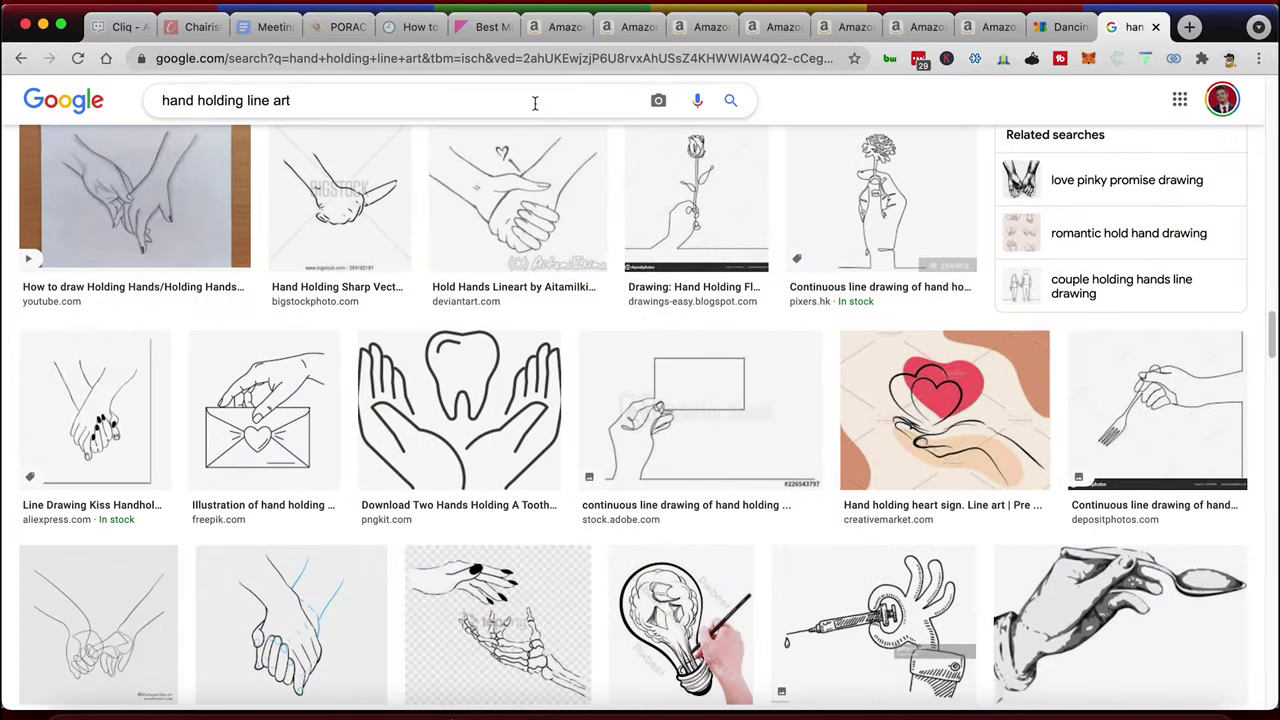
pyautogui.click(1188, 27)
# Search Adobe Stock for 'flourishes'
pyautogui.write('sto')
pyautogui.press('Return')
pyautogui.write('flori')
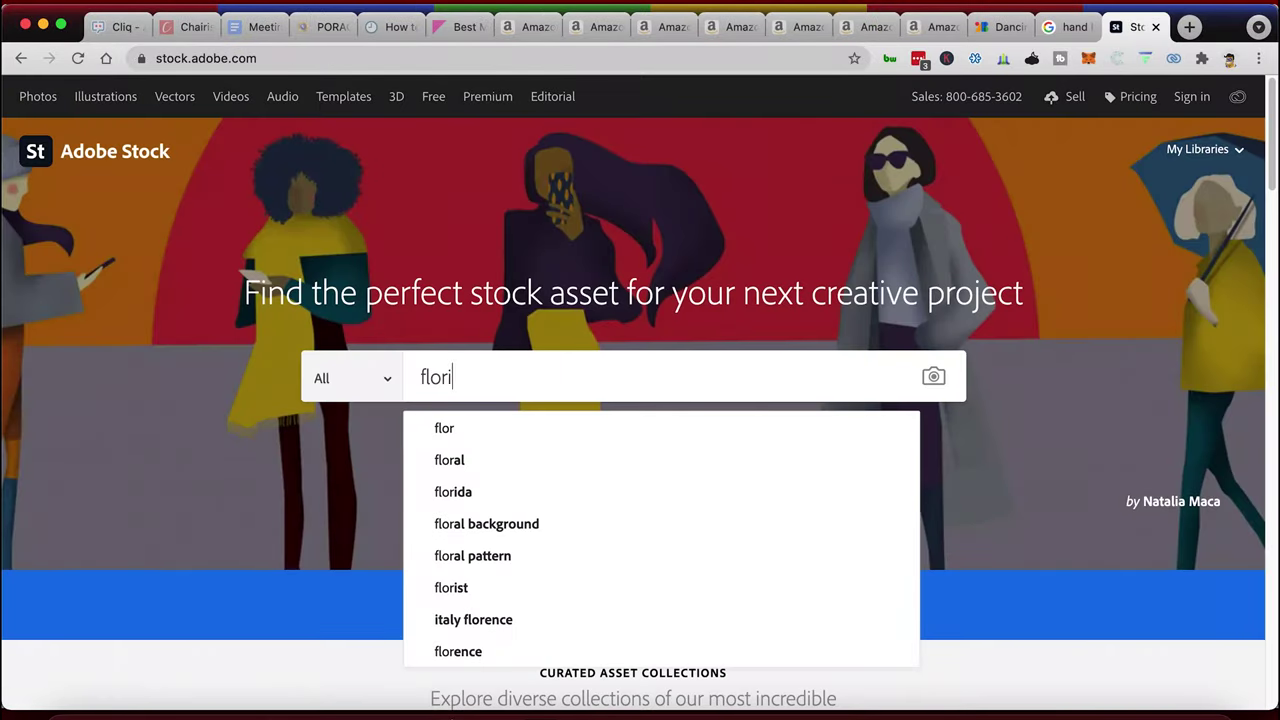
pyautogui.press('BackSpace')
pyautogui.press('BackSpace')
pyautogui.write('urishes')
pyautogui.press('Return')
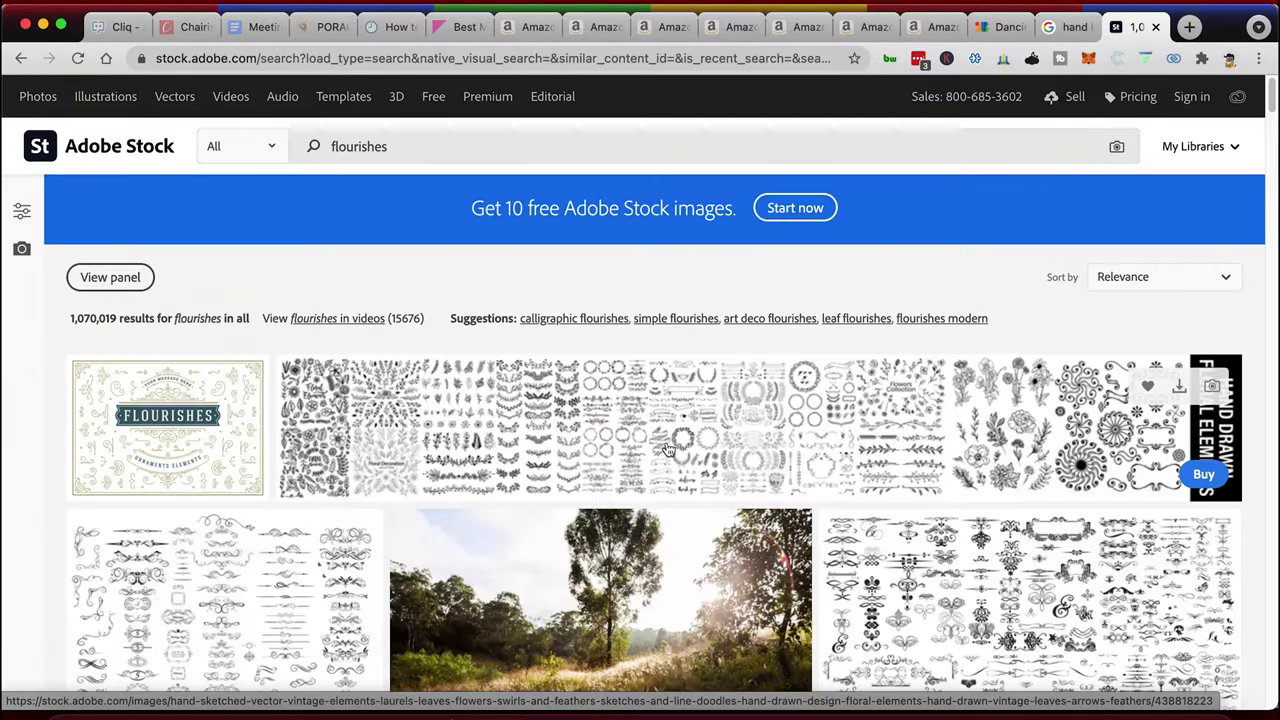
# Compare flourish results and license the calligraphic swirl flourish
pyautogui.click(668, 449)
pyautogui.click(250, 372)
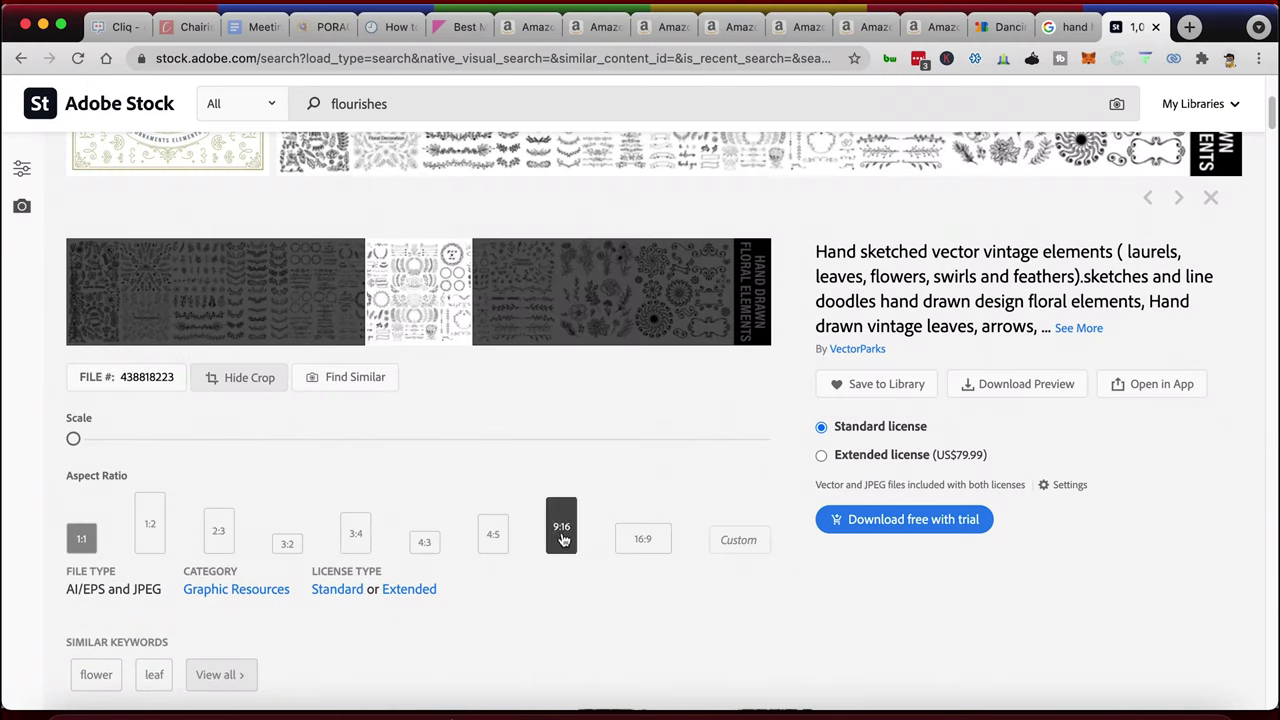
pyautogui.click(643, 539)
pyautogui.scroll(-3, 689, 547)
pyautogui.click(300, 560)
pyautogui.scroll(-3, 390, 502)
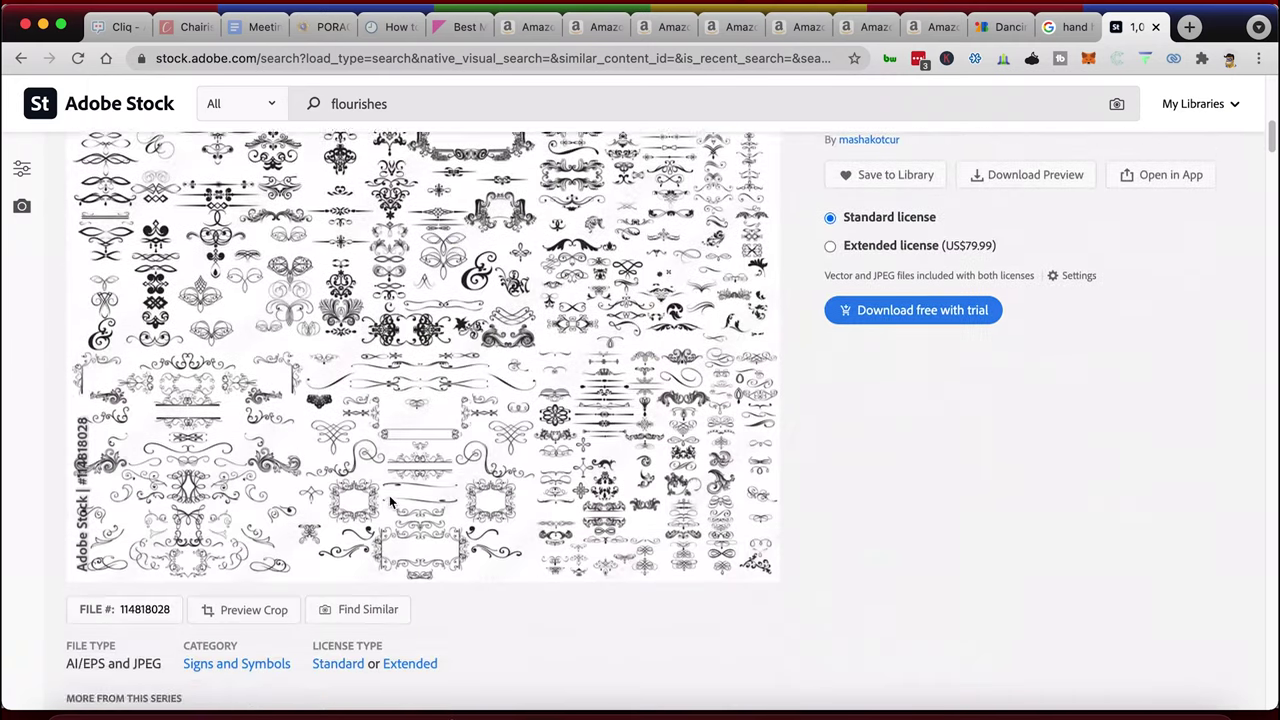
pyautogui.scroll(-10, 389, 495)
pyautogui.scroll(-3, 589, 443)
pyautogui.click(956, 387)
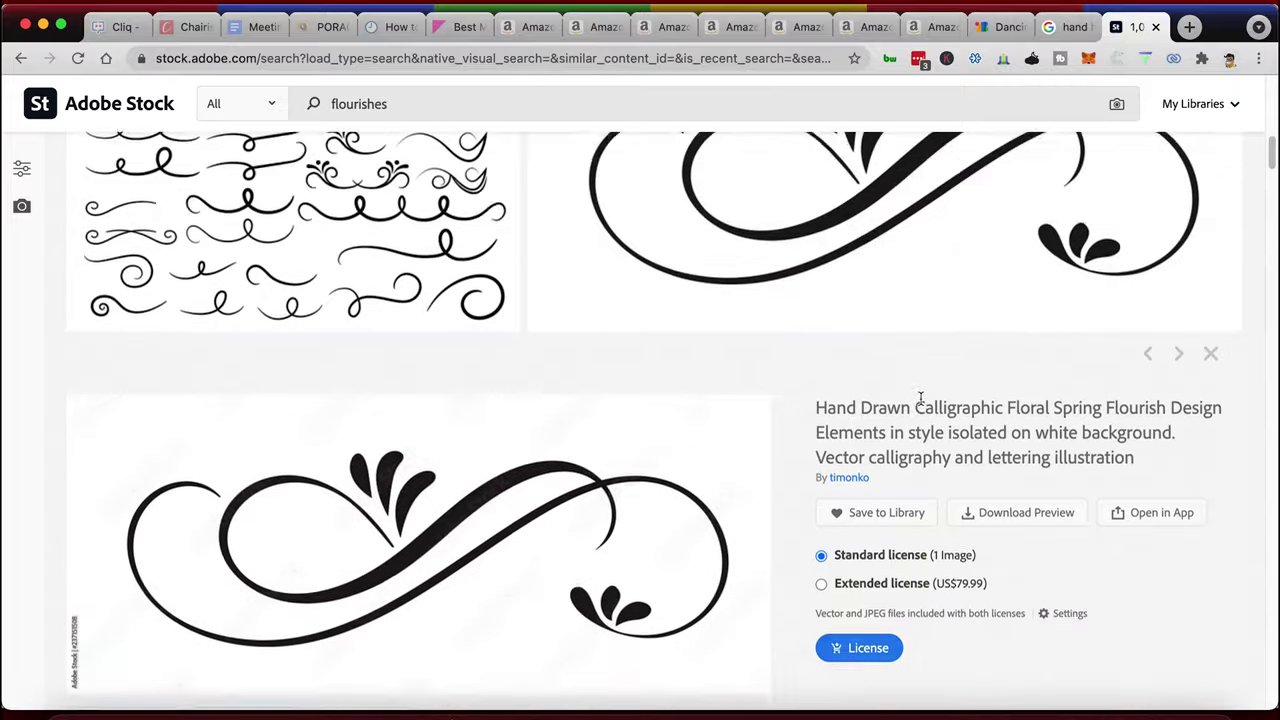
pyautogui.click(858, 648)
# Bring the downloaded flourish into the logo document and flip it
pyautogui.click(137, 698)
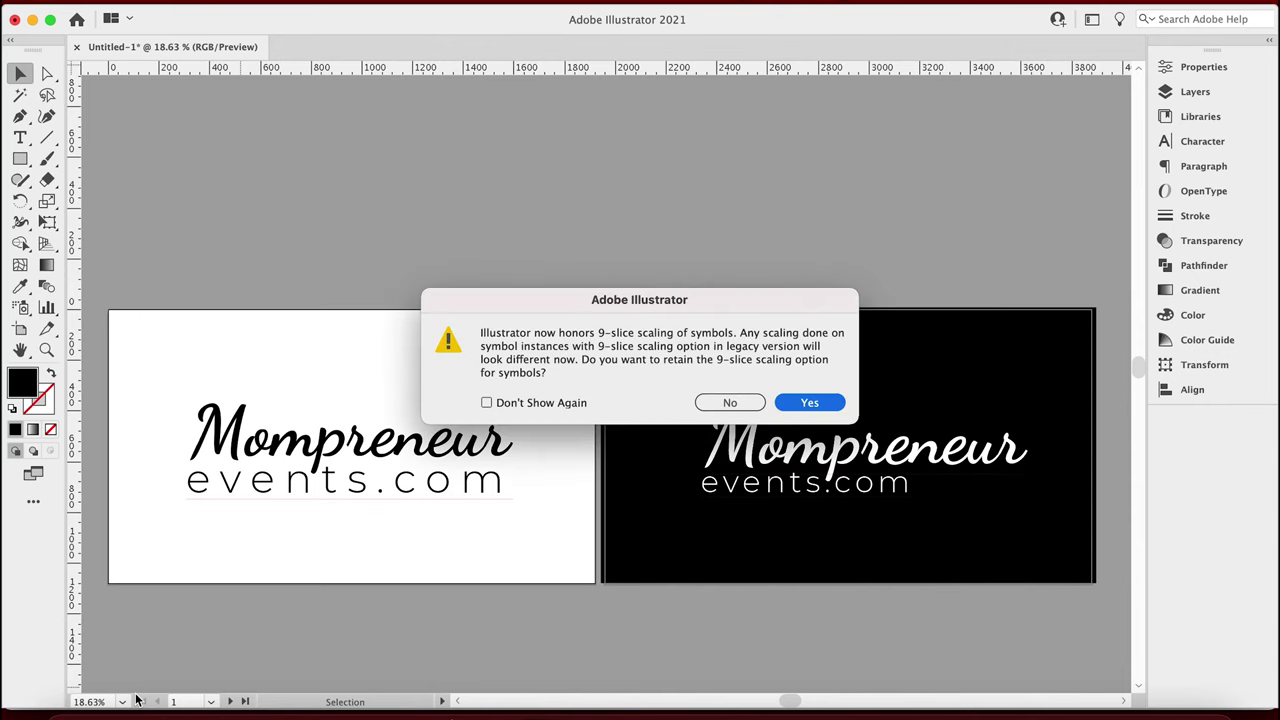
pyautogui.click(805, 403)
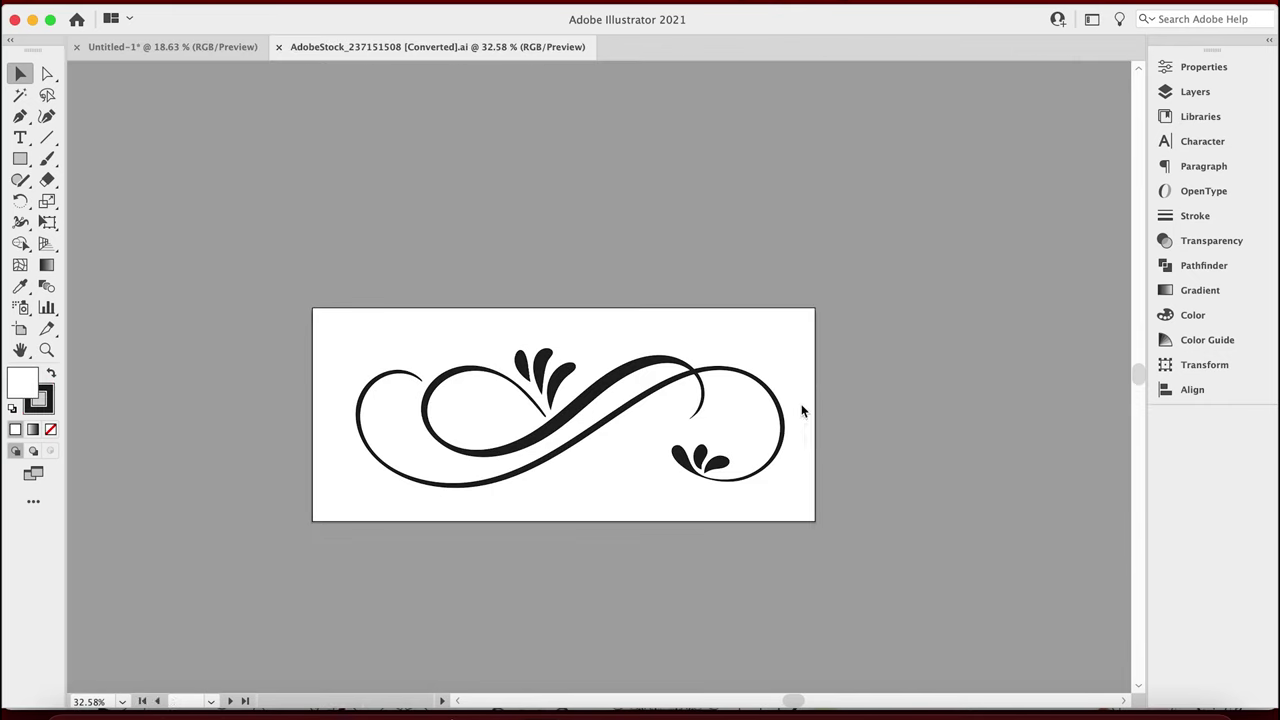
pyautogui.click(637, 408)
pyautogui.moveTo(635, 405)
pyautogui.mouseDown()
pyautogui.moveTo(641, 367)
pyautogui.moveTo(1080, 420)
pyautogui.moveTo(1090, 445)
pyautogui.moveTo(985, 472)
pyautogui.mouseUp()
pyautogui.rightClick(960, 470)
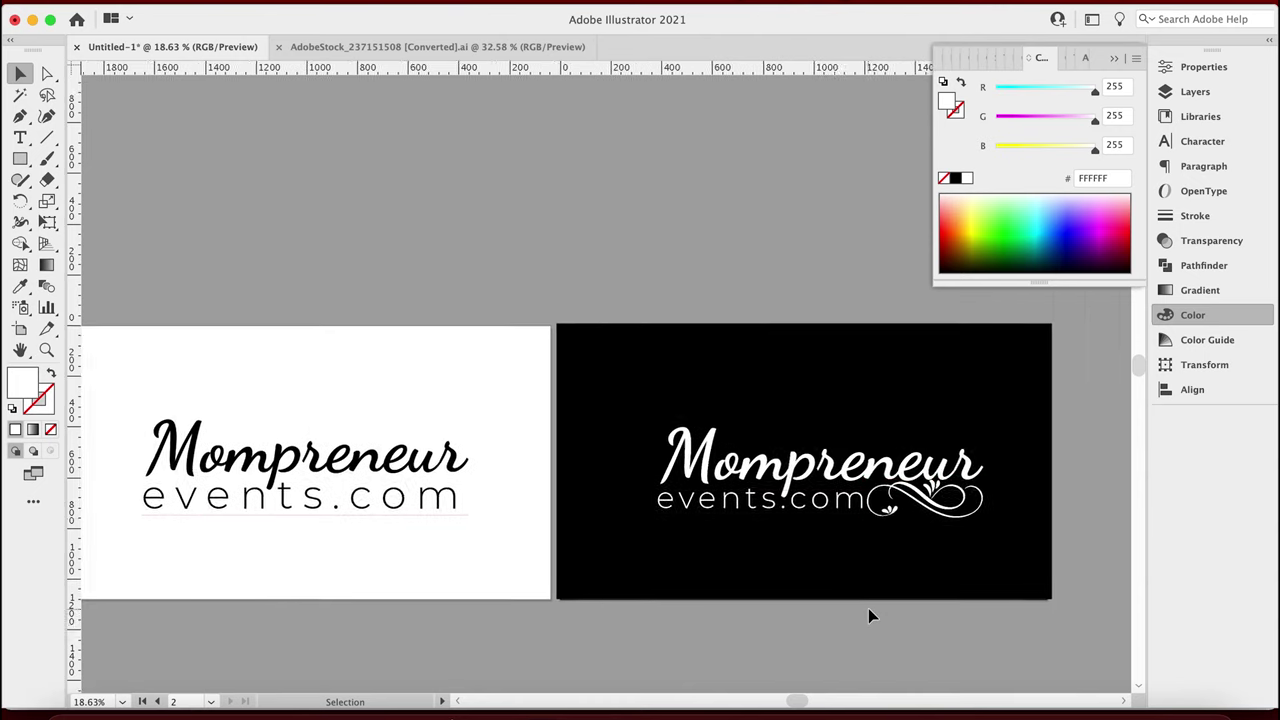
pyautogui.scroll(5, 870, 615)
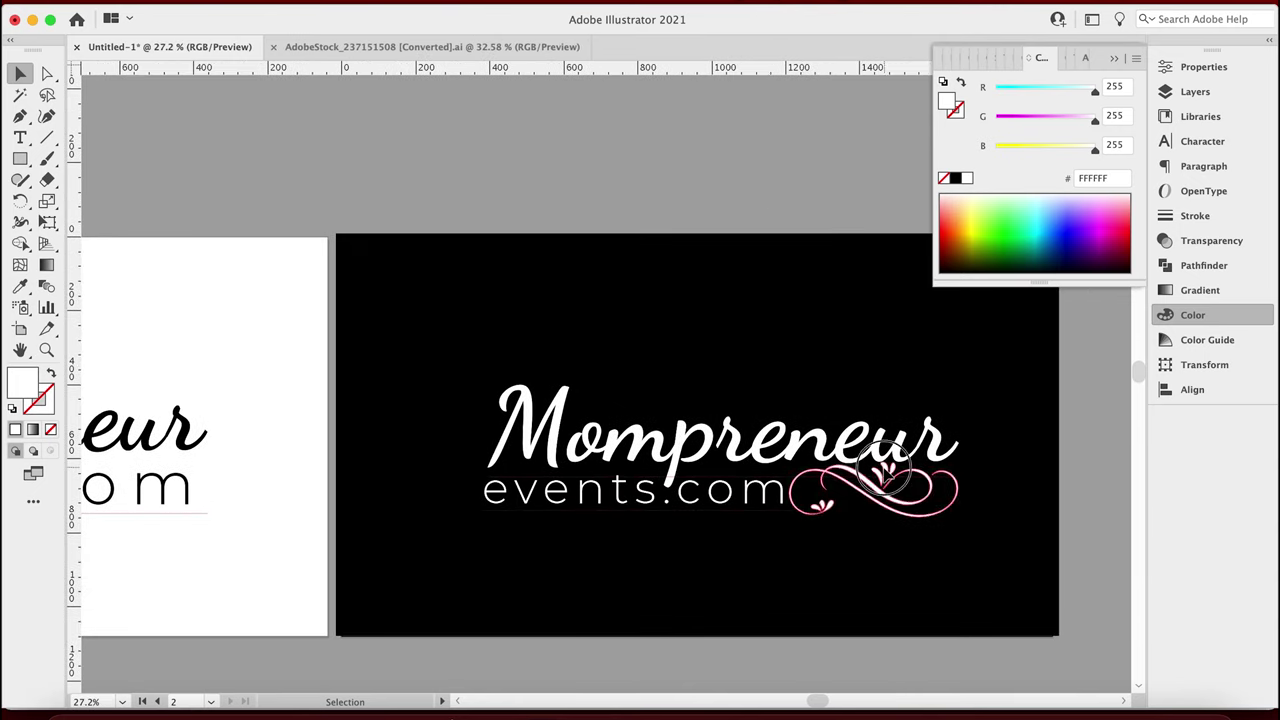
# Adjust the droplet shape inside the logo group and copy the flourished logo to the white artboard
pyautogui.doubleClick(875, 438)
pyautogui.scroll(5, 906, 474)
pyautogui.scroll(2, 906, 474)
pyautogui.click(558, 392)
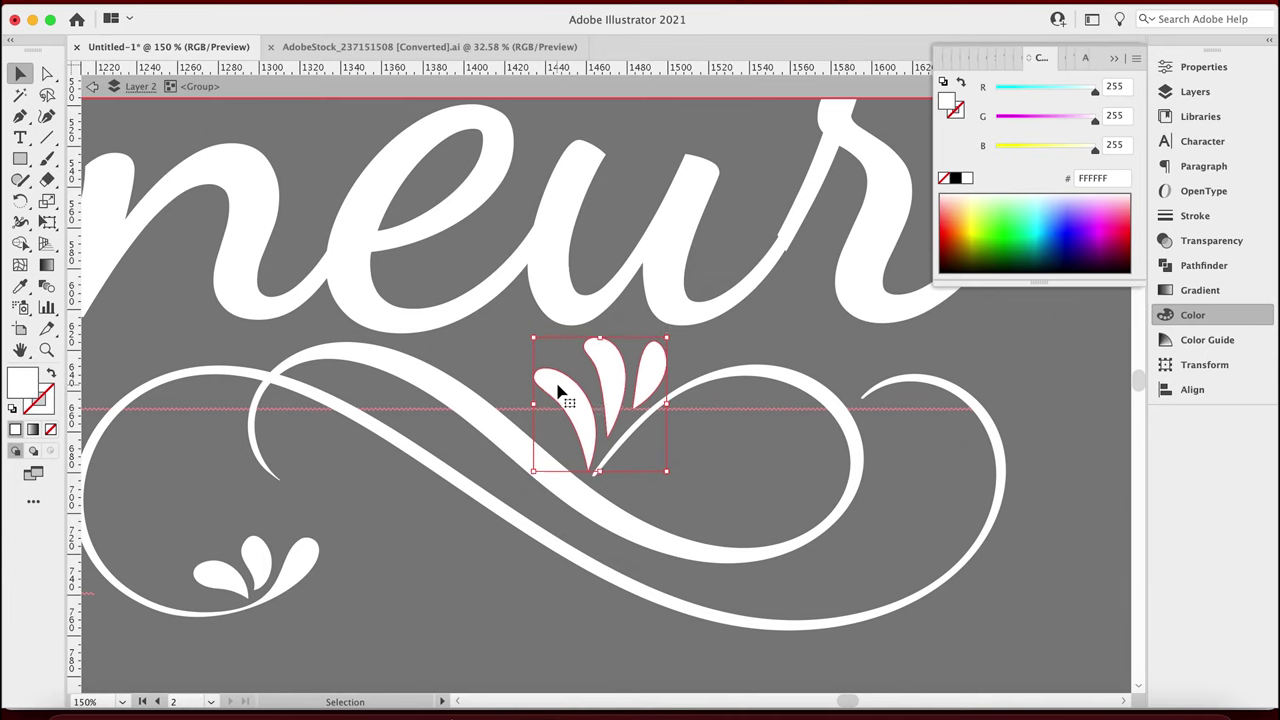
pyautogui.press('Escape')
pyautogui.scroll(-10, 909, 443)
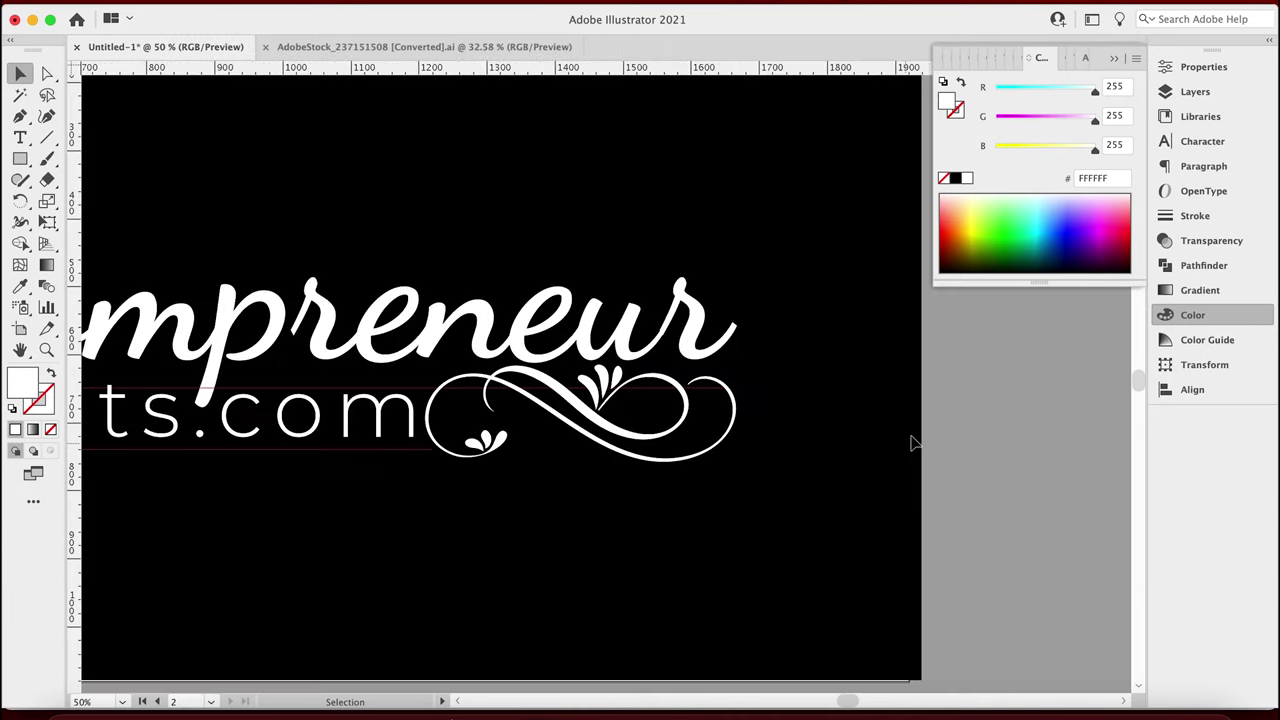
pyautogui.scroll(-10, 909, 443)
pyautogui.scroll(-5, 912, 443)
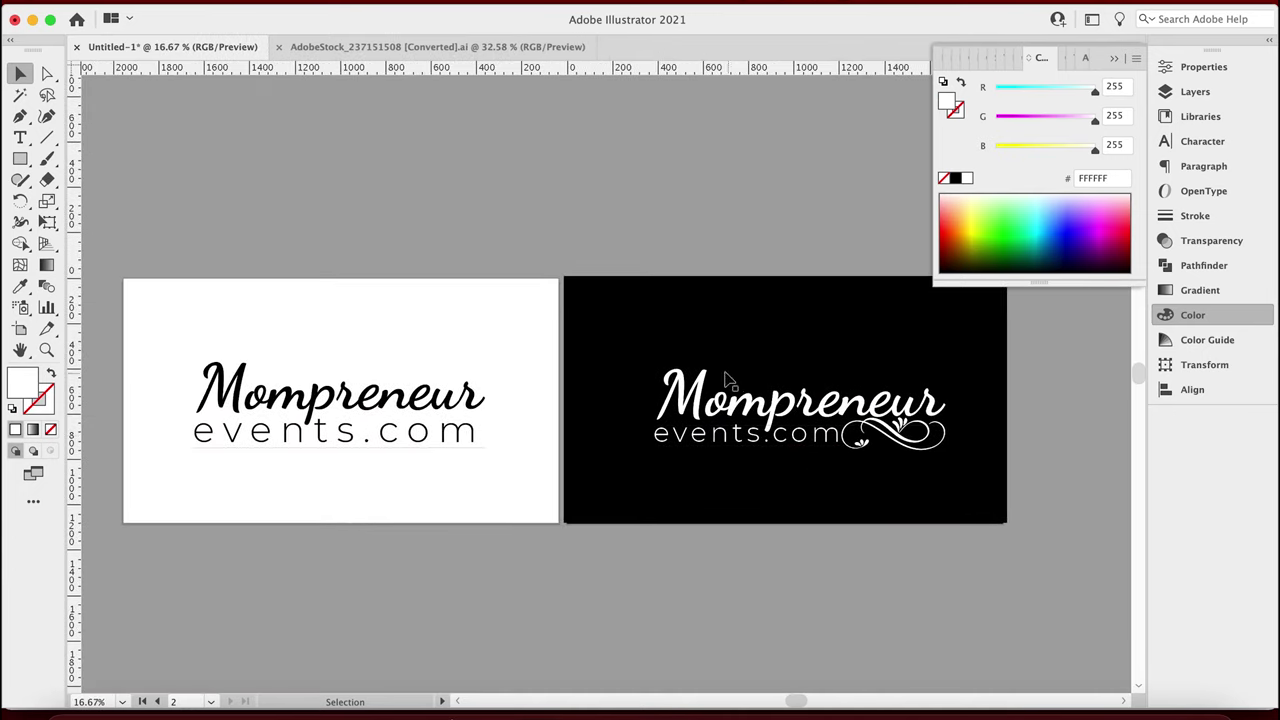
pyautogui.moveTo(752, 400)
pyautogui.mouseDown()
pyautogui.moveTo(529, 394)
pyautogui.moveTo(311, 307)
pyautogui.moveTo(340, 400)
pyautogui.mouseUp()
# Make the copied logo black and delete the old logo without the flourish
pyautogui.click(955, 178)
pyautogui.click(200, 420)
pyautogui.press('Delete')
# Add a ® mark in Montserrat Medium after Mompreneur
pyautogui.press('t')
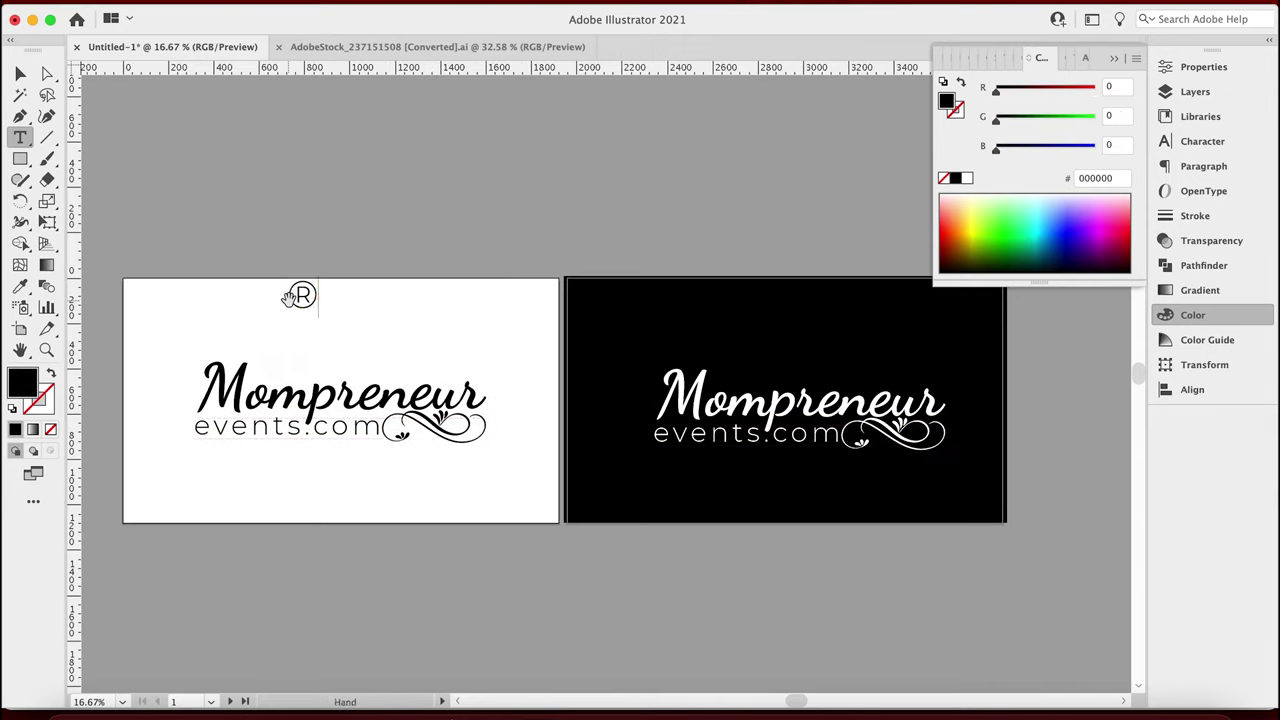
pyautogui.click(1202, 141)
pyautogui.click(1132, 108)
pyautogui.click(1033, 287)
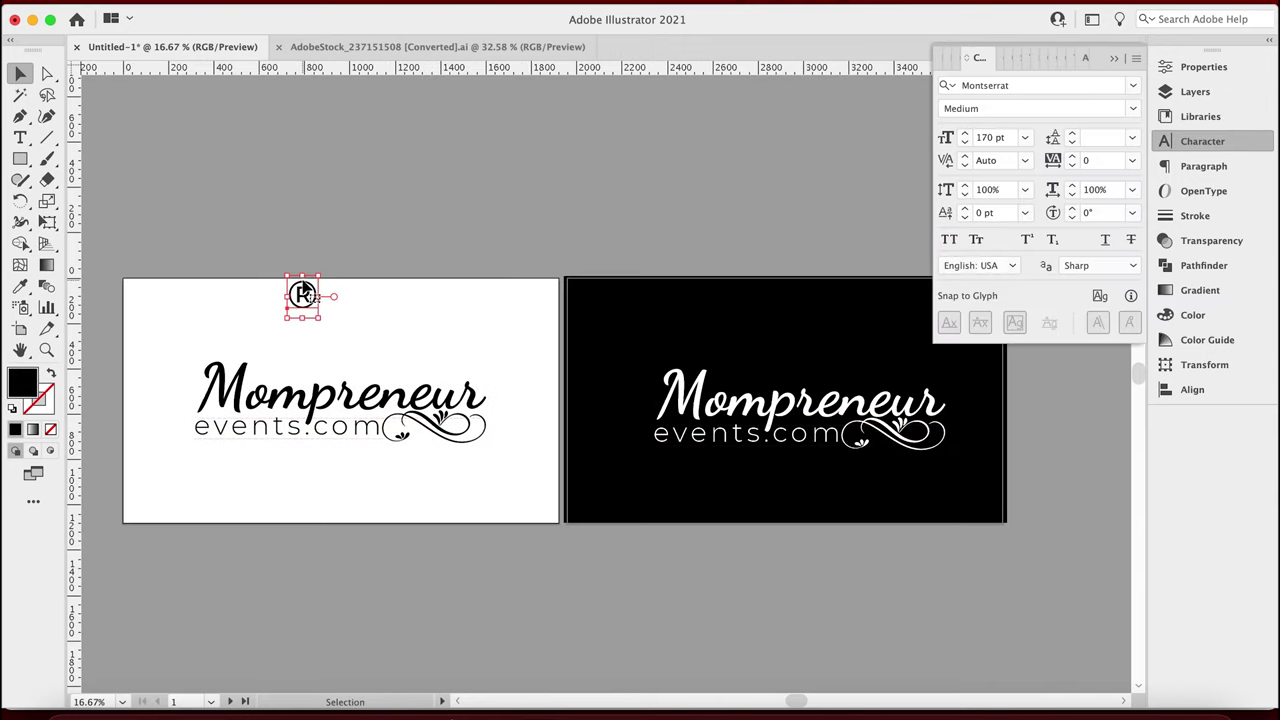
pyautogui.doubleClick(303, 296)
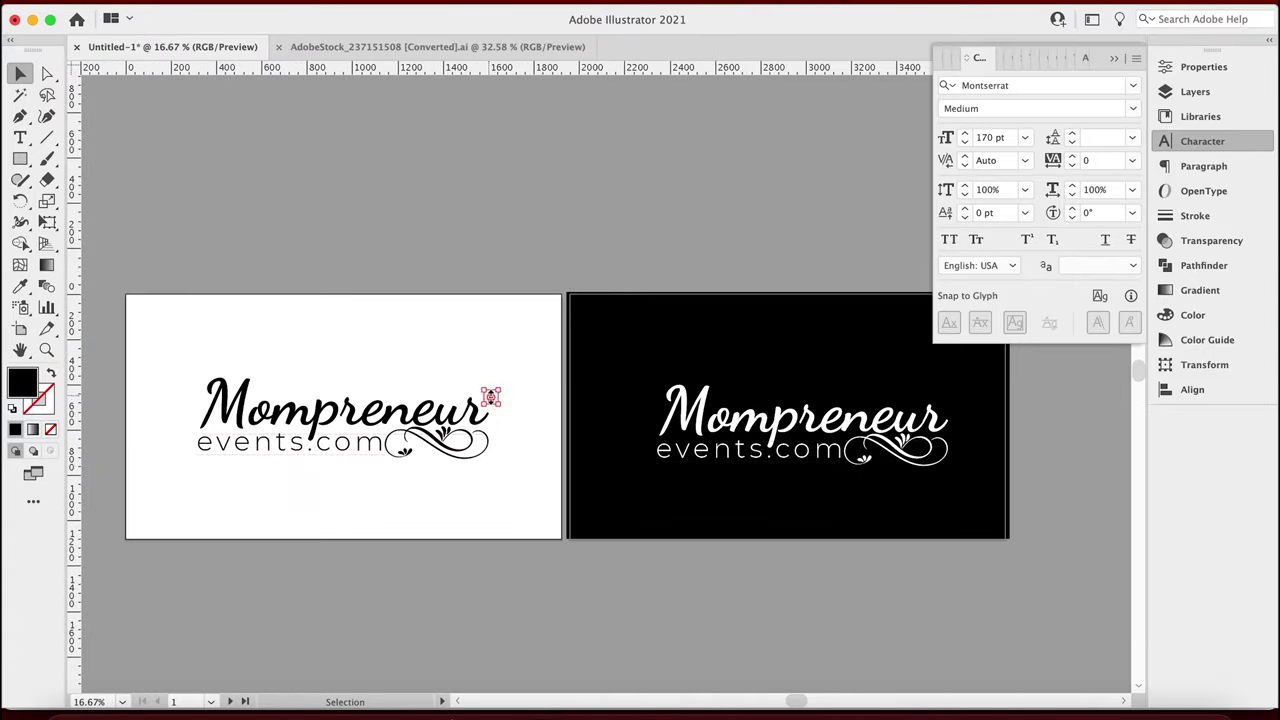
# Make the ® white and line it up beside the other Mompreneur
pyautogui.click(1192, 315)
pyautogui.click(966, 178)
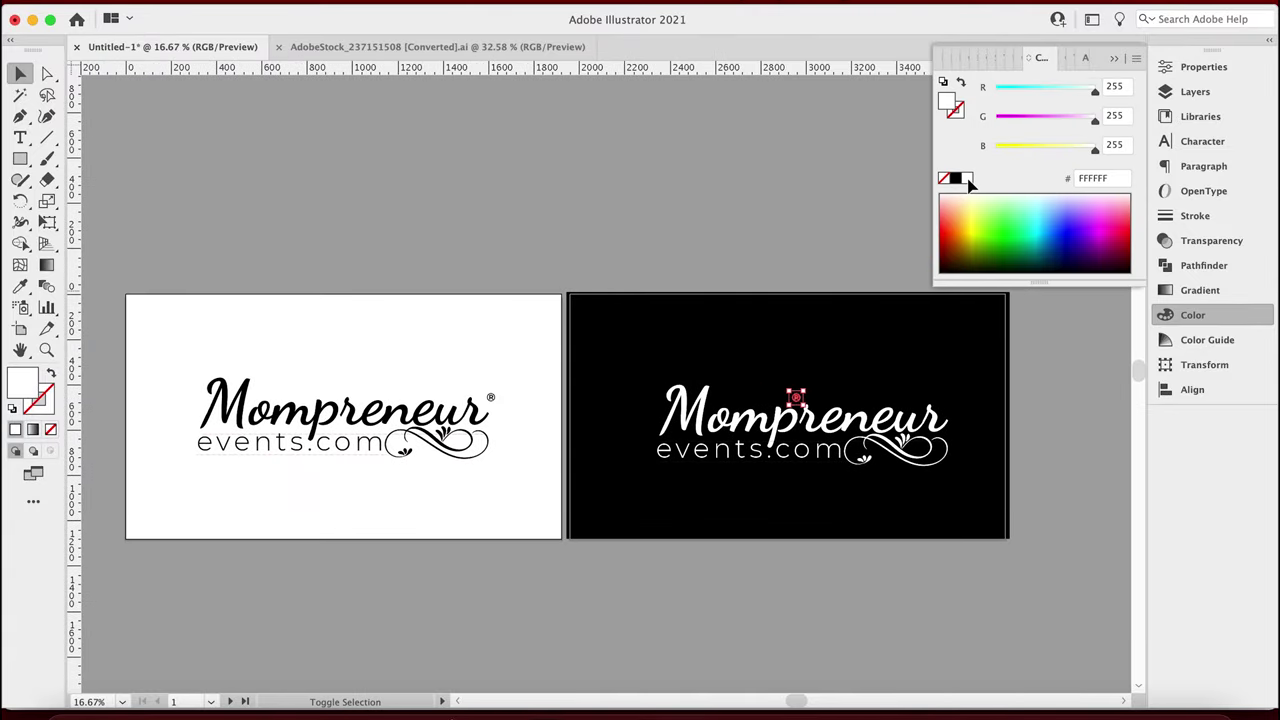
pyautogui.moveTo(950, 397); pyautogui.dragTo(501, 397)
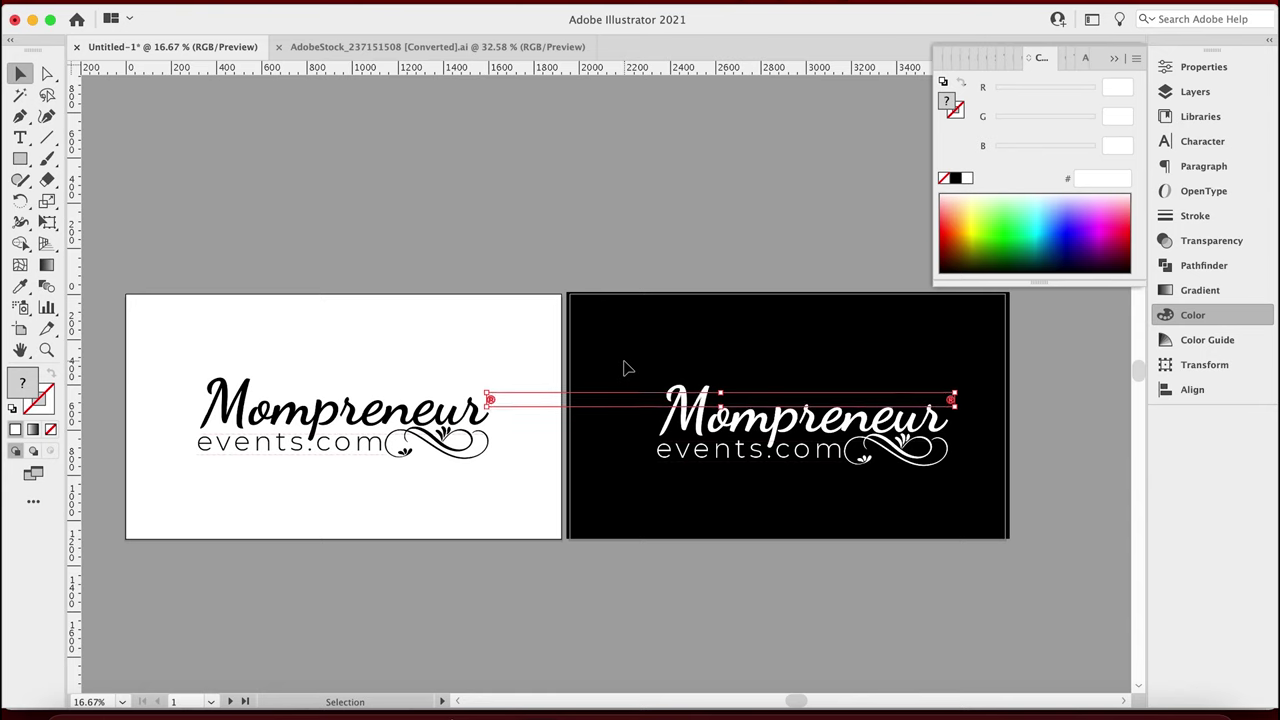
pyautogui.press('super+equal')
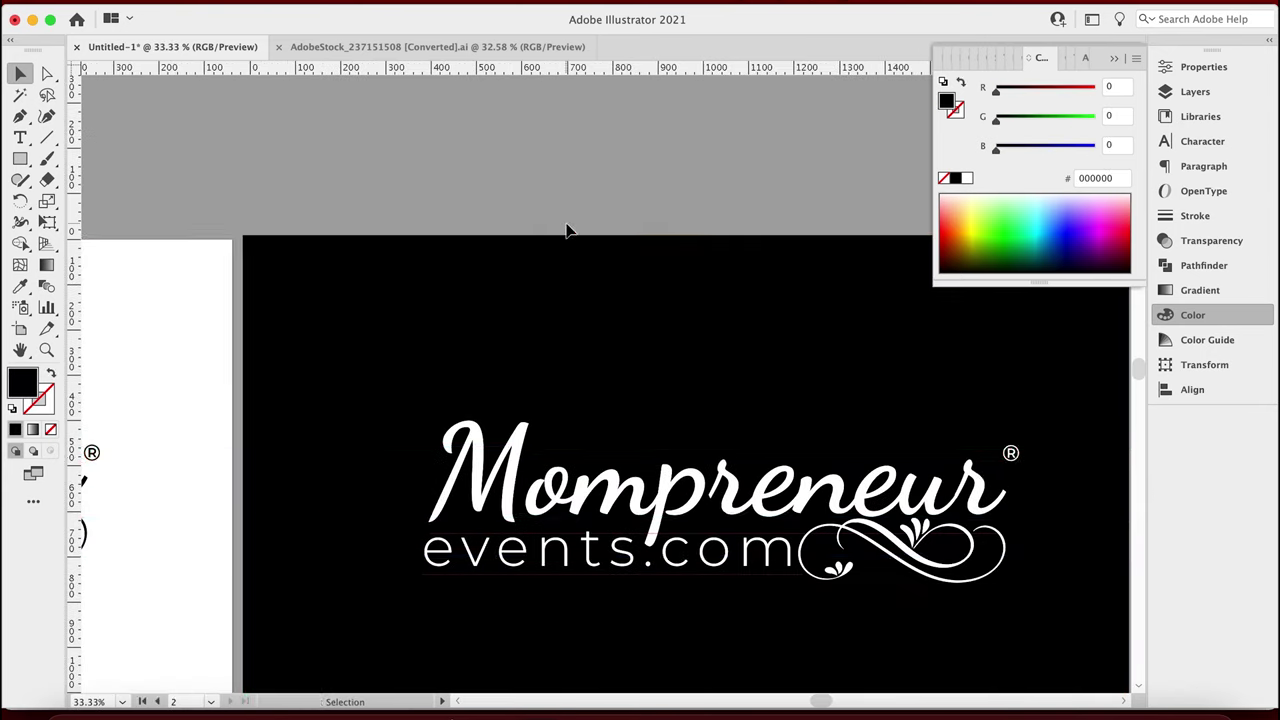
pyautogui.press('super+minus')
# Make the white artboard's ® black and inspect the background rectangles in outline view
pyautogui.click(1195, 91)
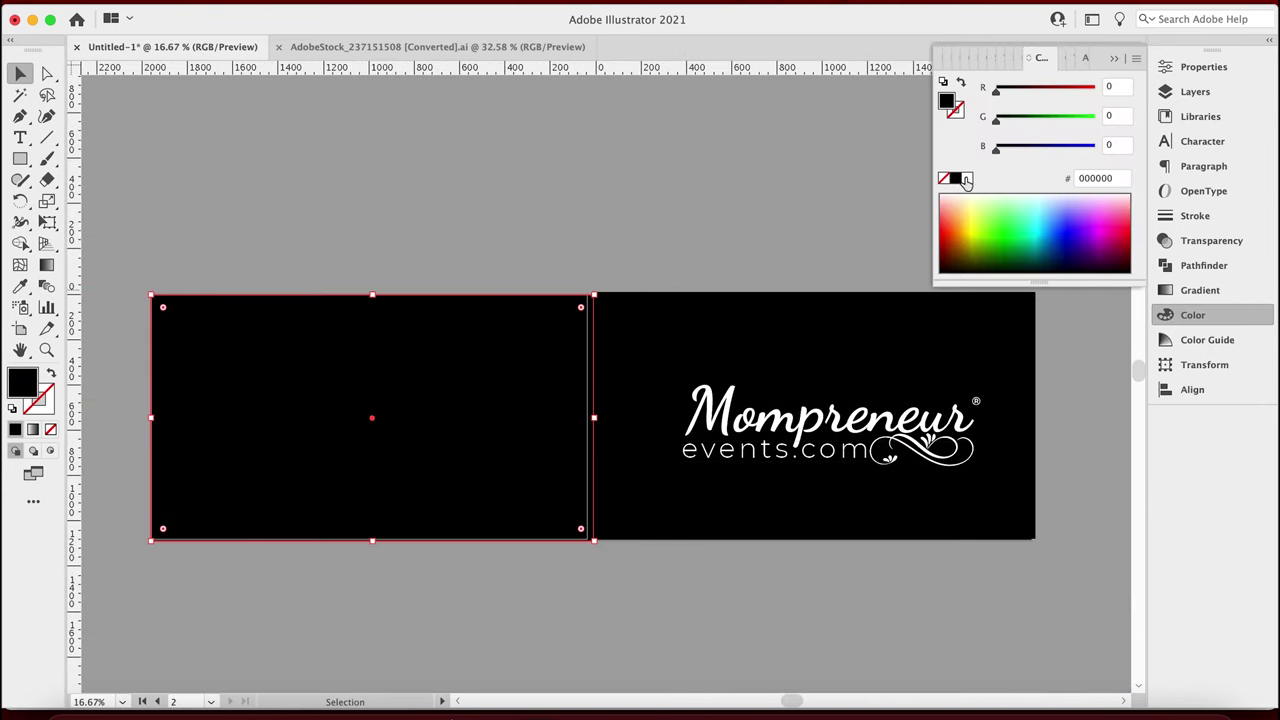
pyautogui.press('super+y')
pyautogui.click(1034, 415)
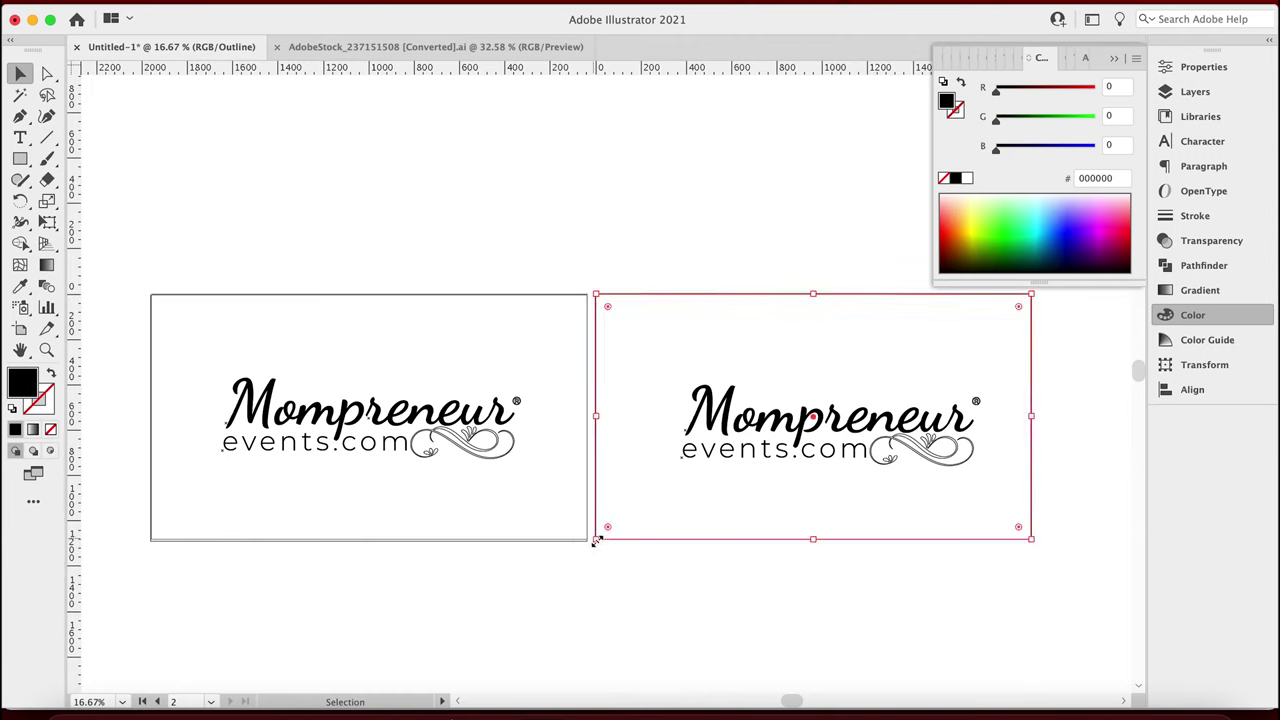
pyautogui.click(372, 539)
pyautogui.click(440, 563)
pyautogui.press('super+y')
# Fill the left background deep magenta-purple (9F4591) and turn its logo white
pyautogui.click(446, 318)
pyautogui.moveTo(1094, 90); pyautogui.dragTo(1060, 93)
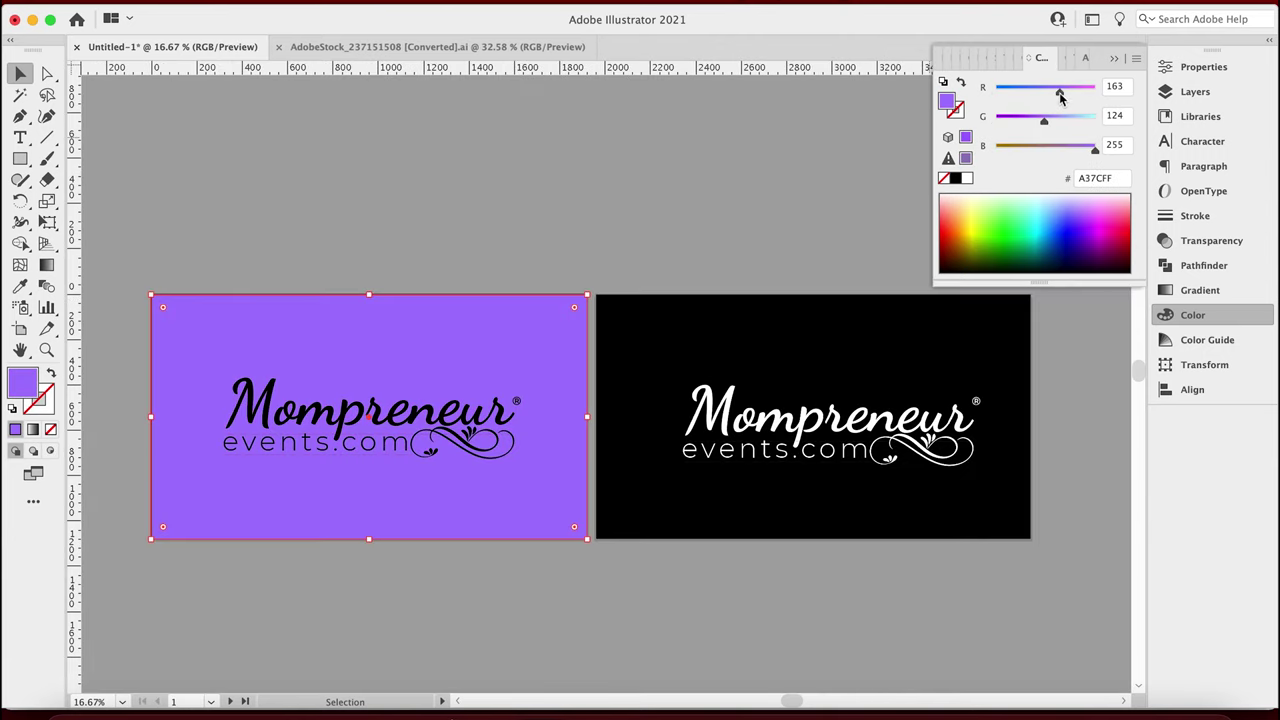
pyautogui.click(966, 178)
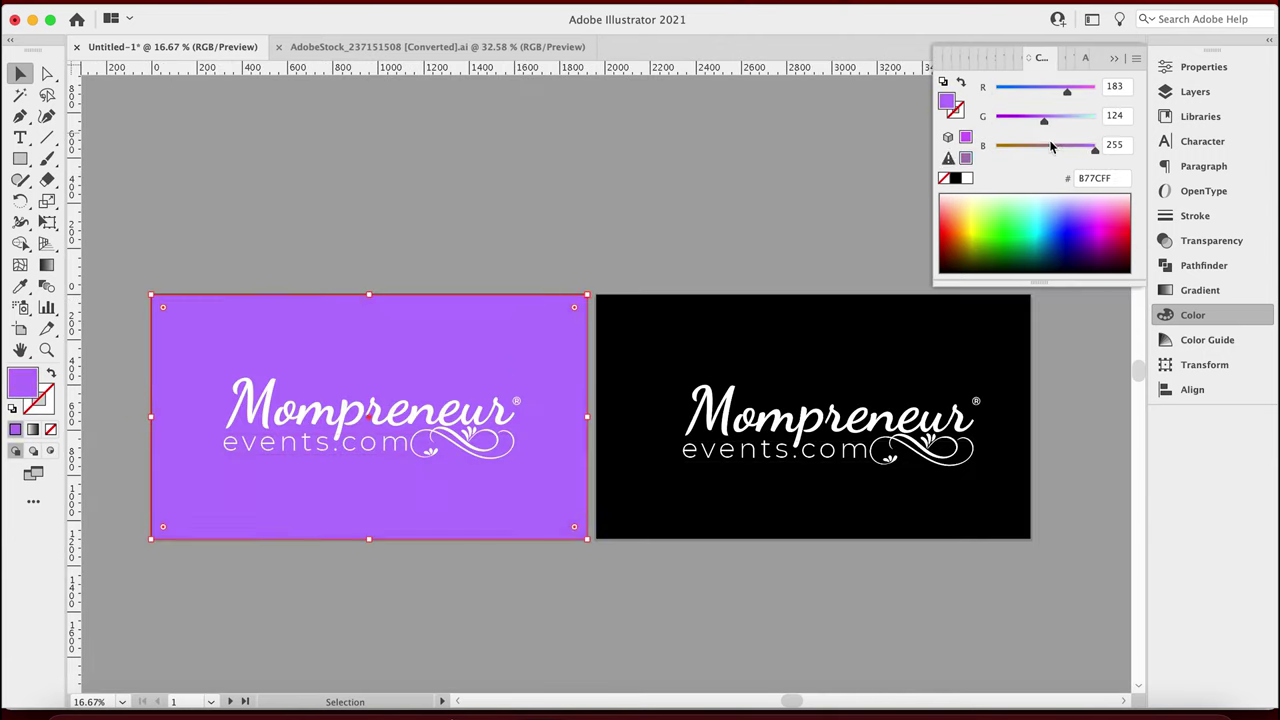
pyautogui.moveTo(1068, 150); pyautogui.dragTo(1023, 121)
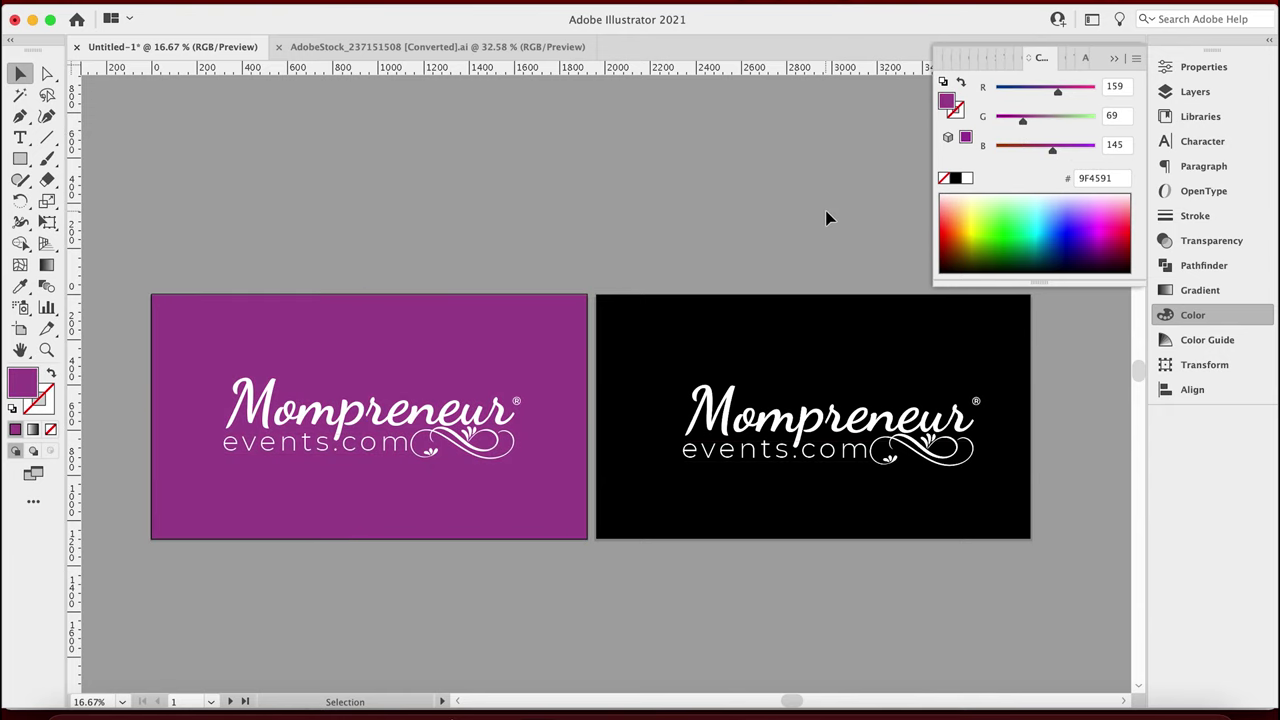
pyautogui.click(742, 296)
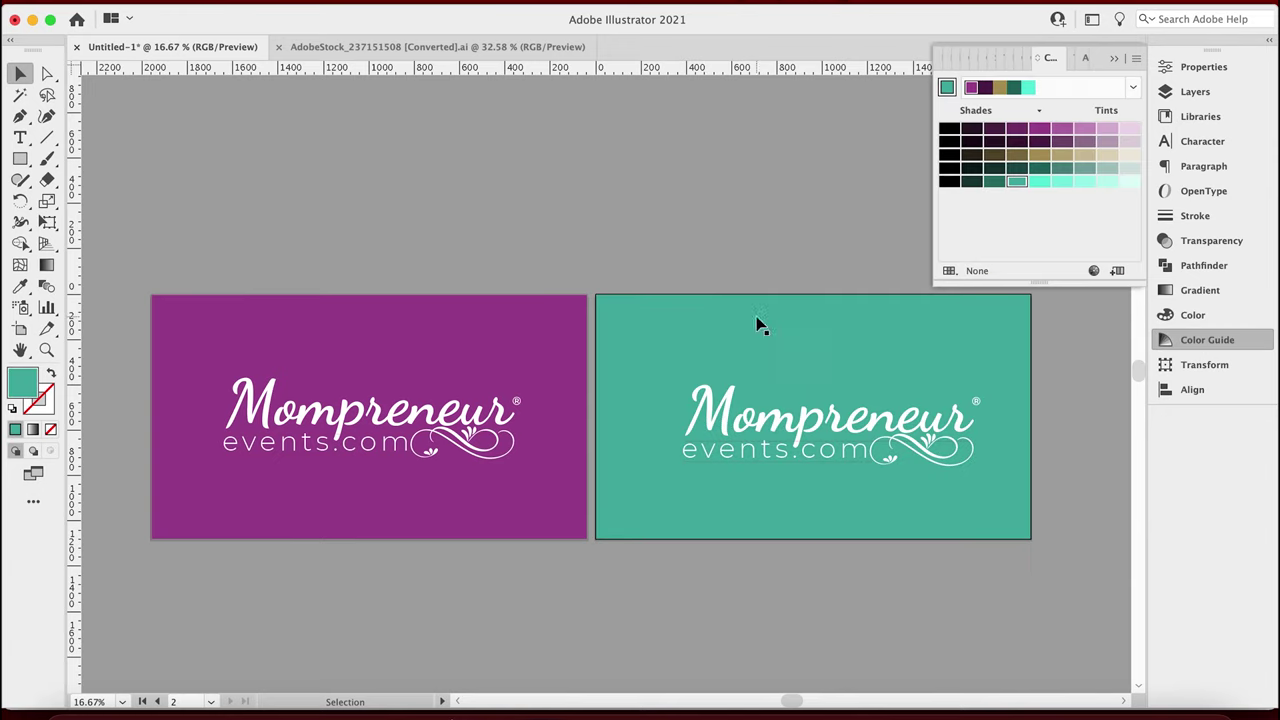
# Fill the right background dark teal from a purple, gold and teal harmony
pyautogui.click(758, 323)
pyautogui.click(1133, 87)
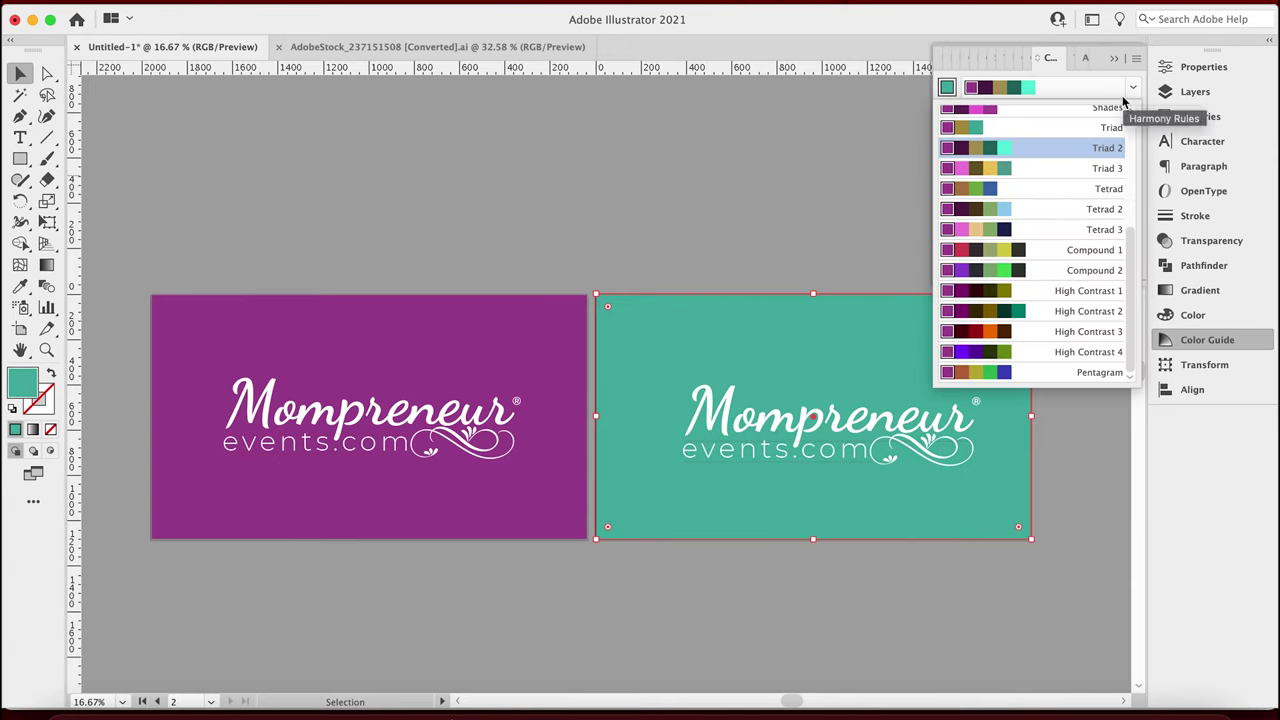
pyautogui.click(1035, 178)
pyautogui.click(1080, 155)
pyautogui.click(1017, 155)
# Save the document as mompreneur-events-logo.ai
pyautogui.press('super+s')
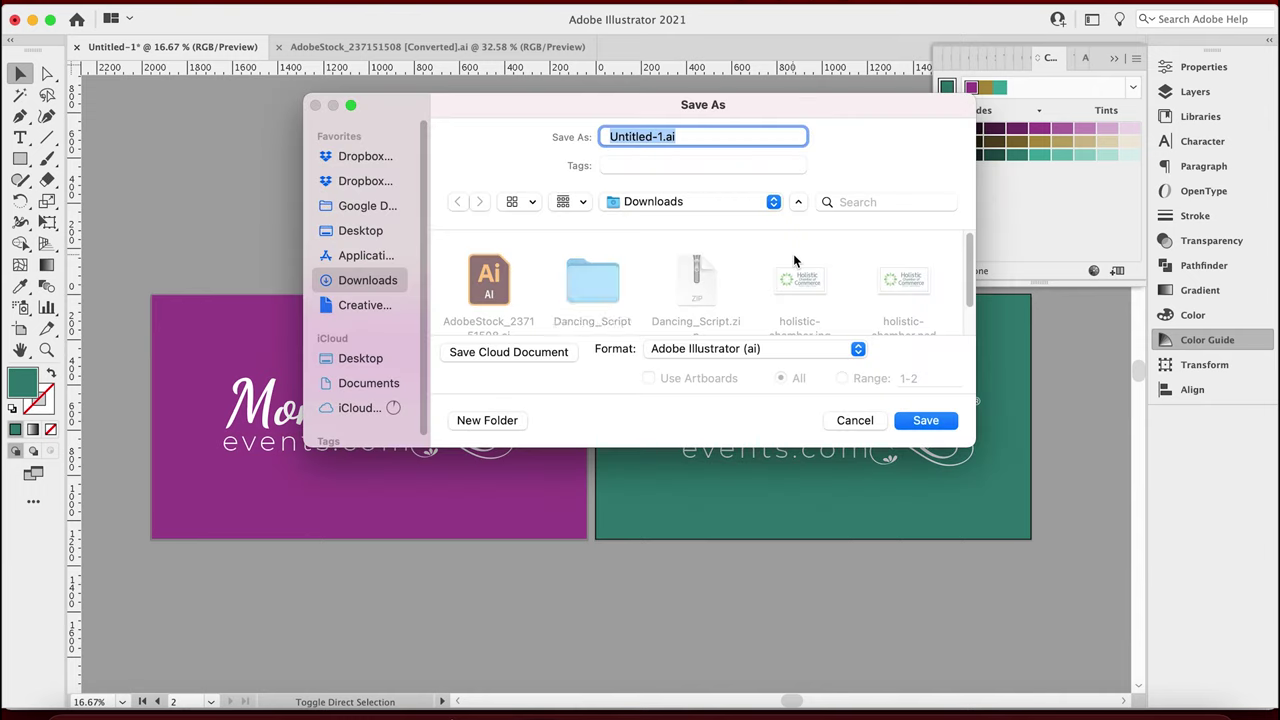
pyautogui.write('mompreneur-events-logo')
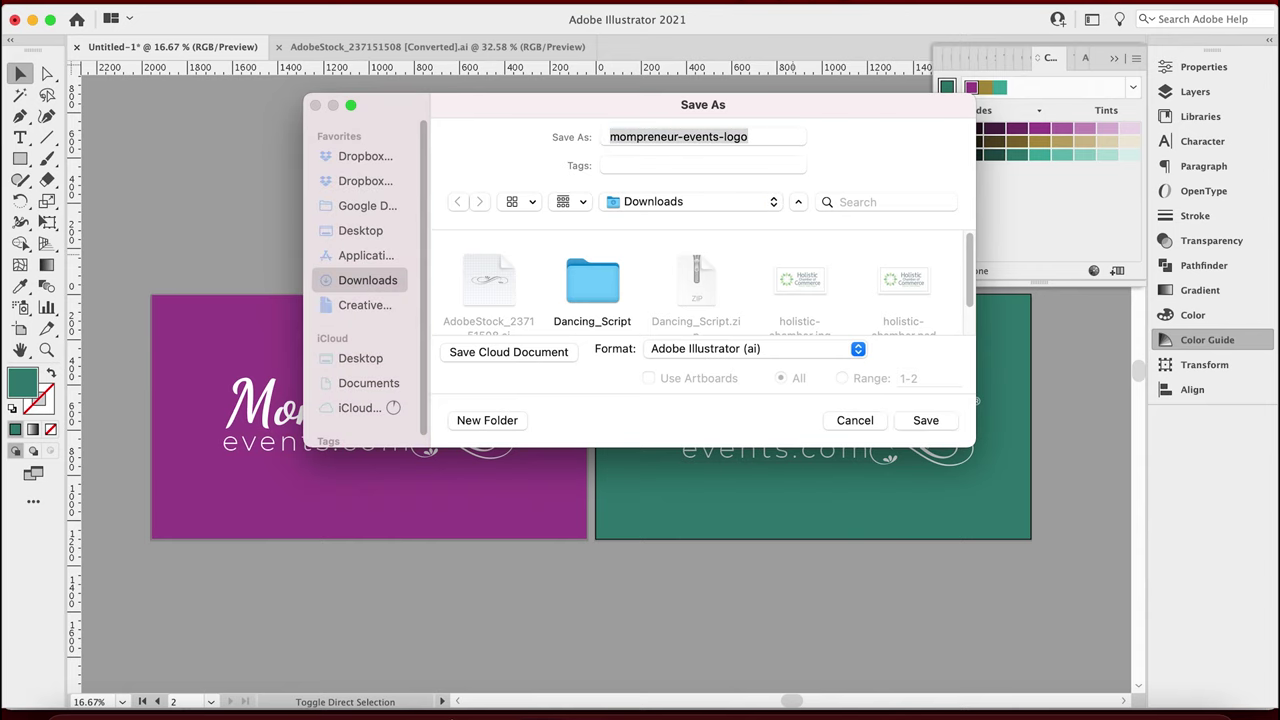
pyautogui.press('Return')
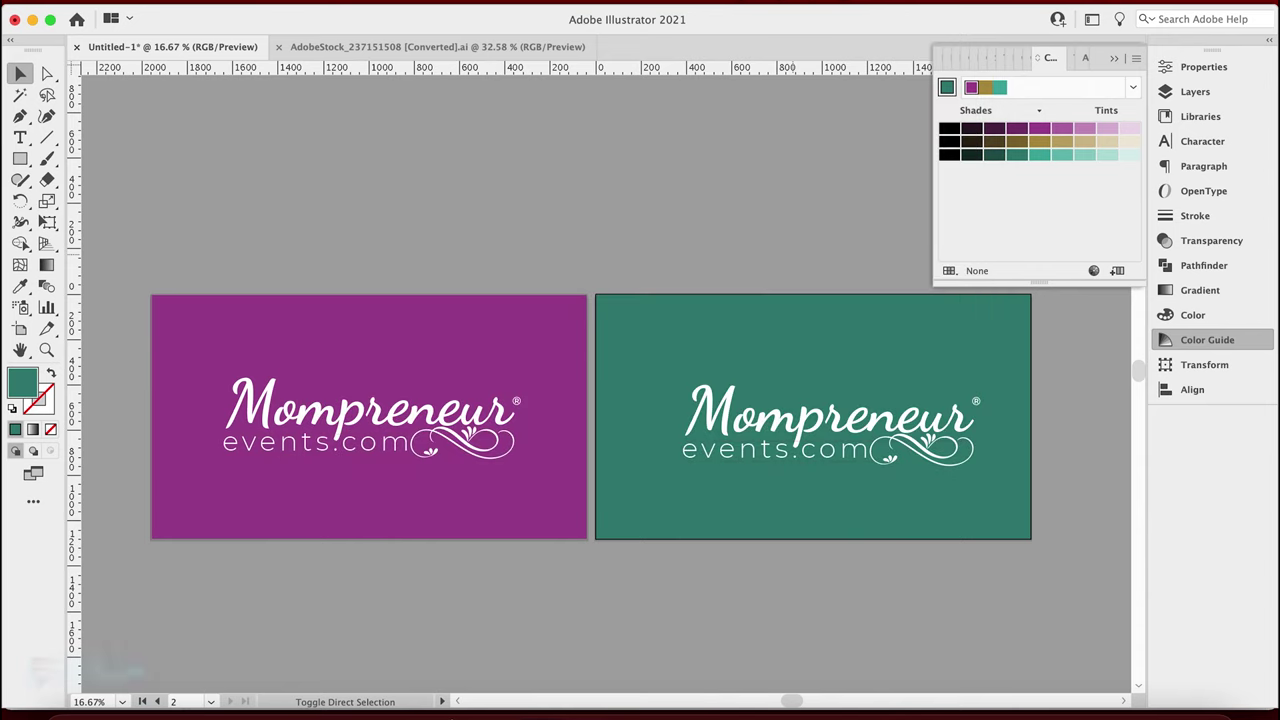
# Select the logos on the purple and teal artboards, then collapse the floating Color Guide
pyautogui.moveTo(186, 320); pyautogui.dragTo(509, 571)
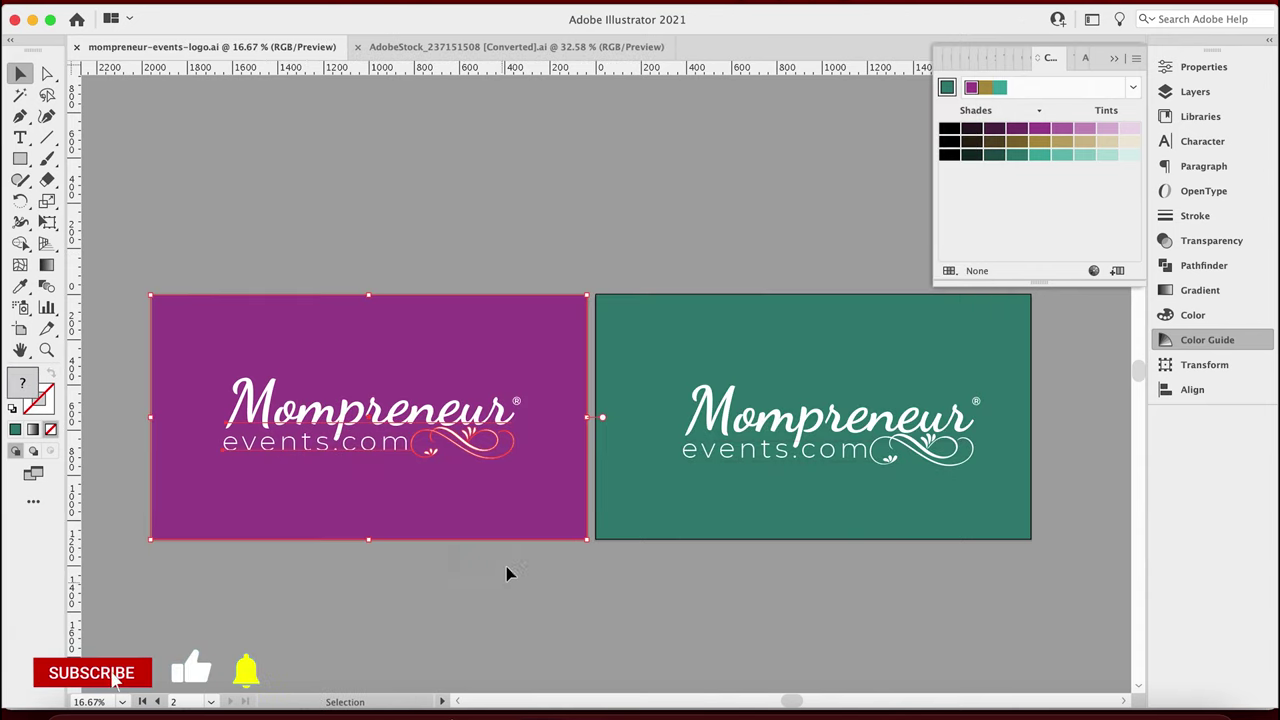
pyautogui.keyDown('shift'); pyautogui.click(517, 520); pyautogui.keyUp('shift')
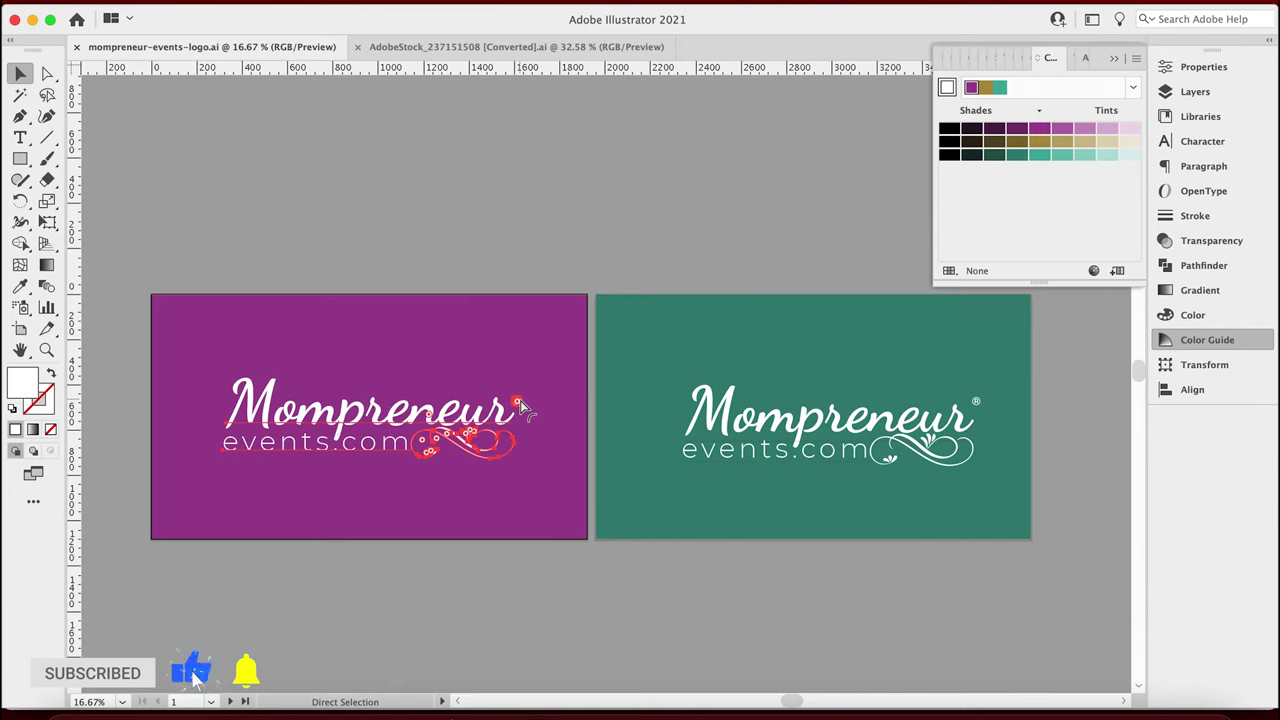
pyautogui.press('v')
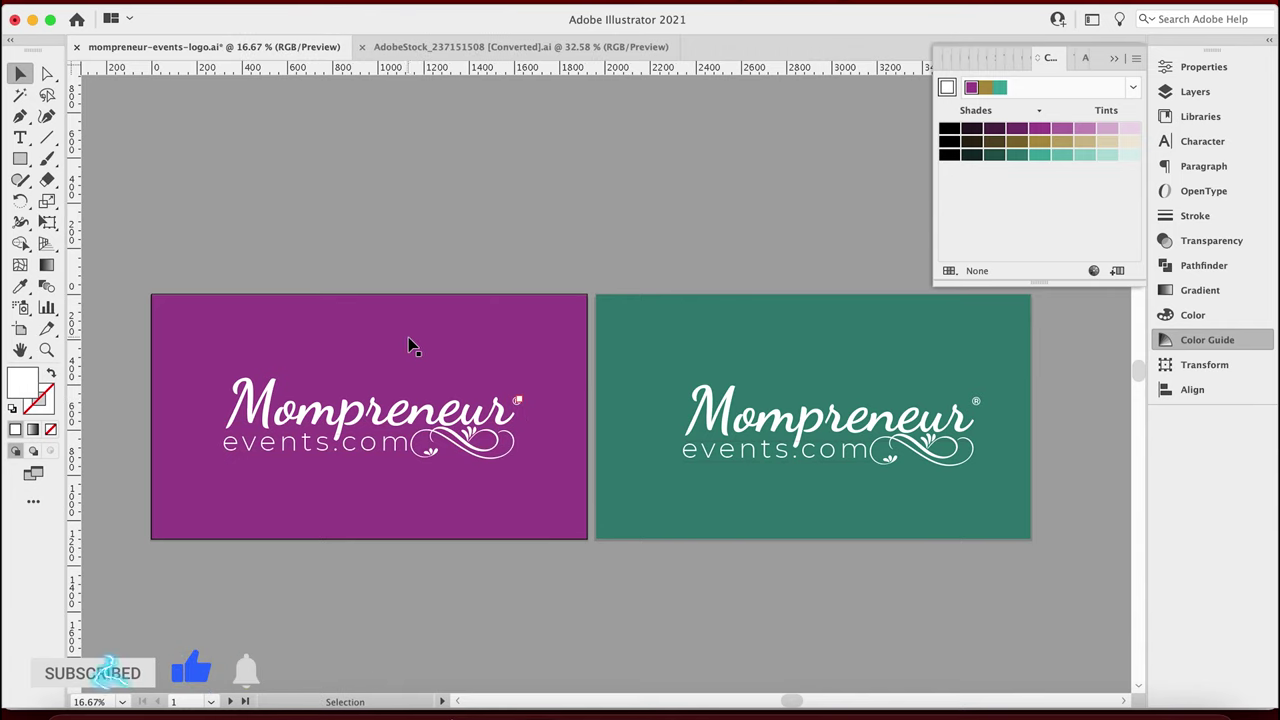
pyautogui.moveTo(884, 567); pyautogui.dragTo(1019, 479)
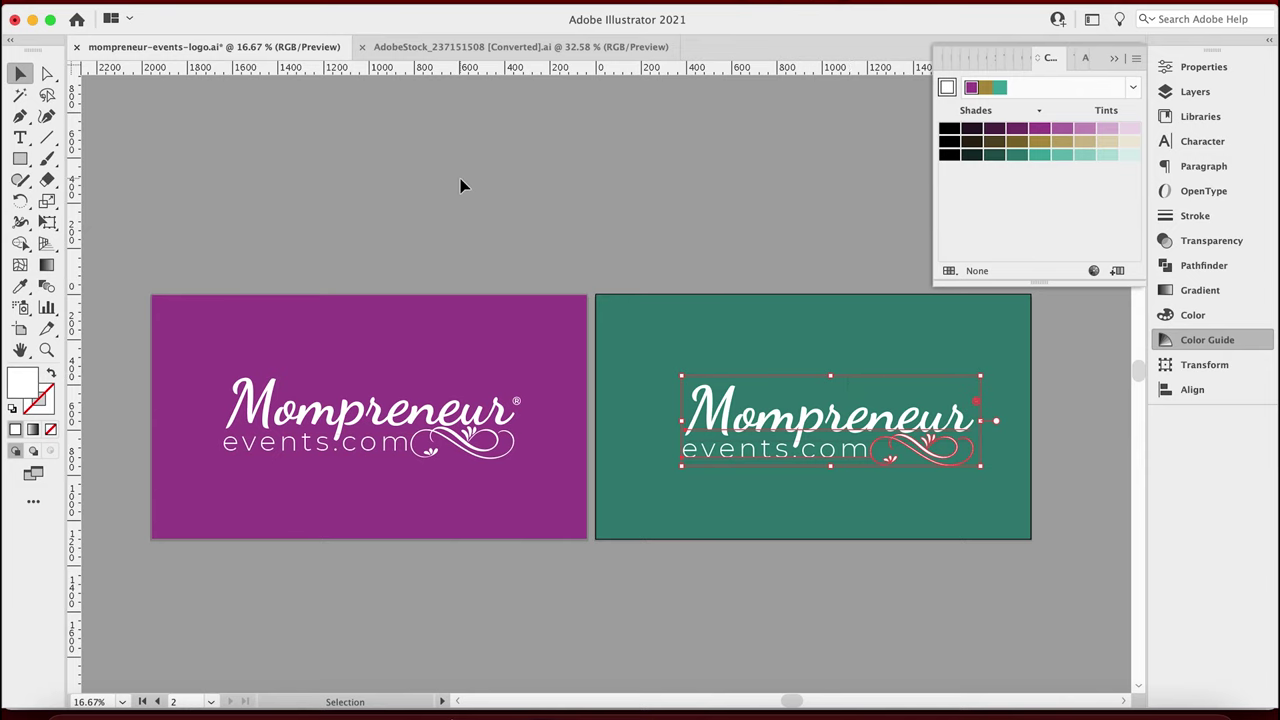
pyautogui.click(531, 542)
pyautogui.click(1116, 60)
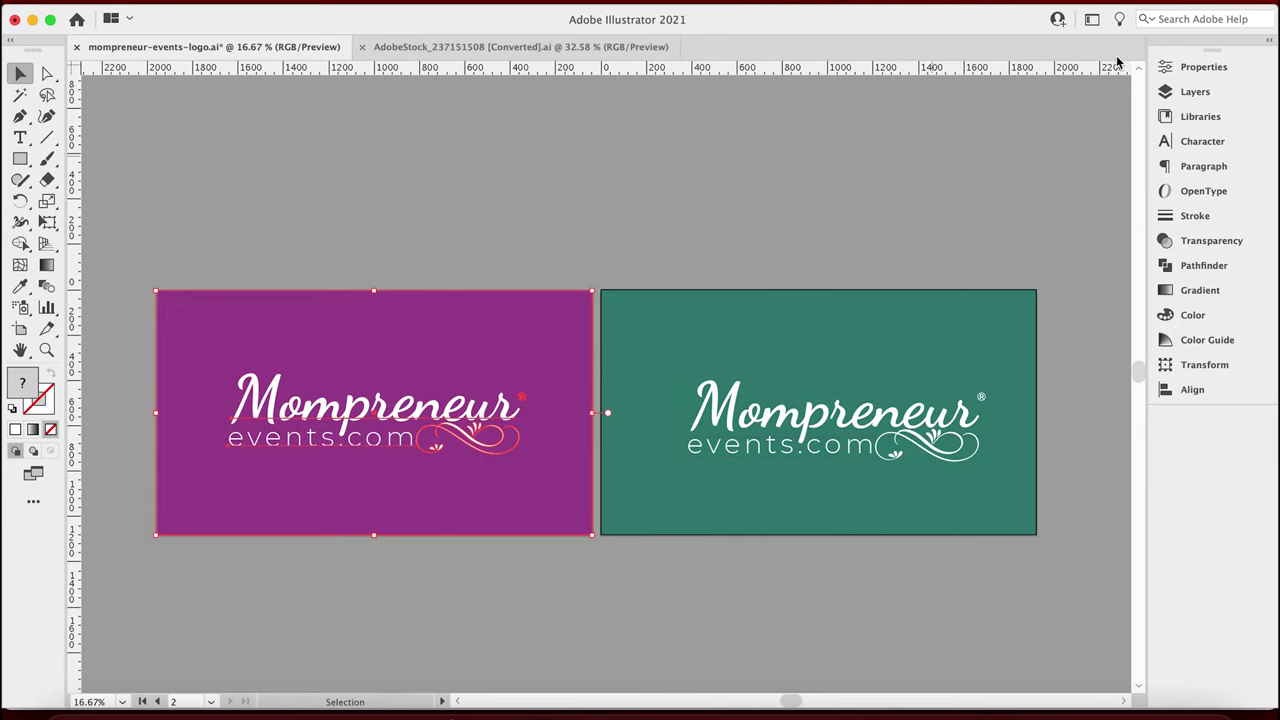